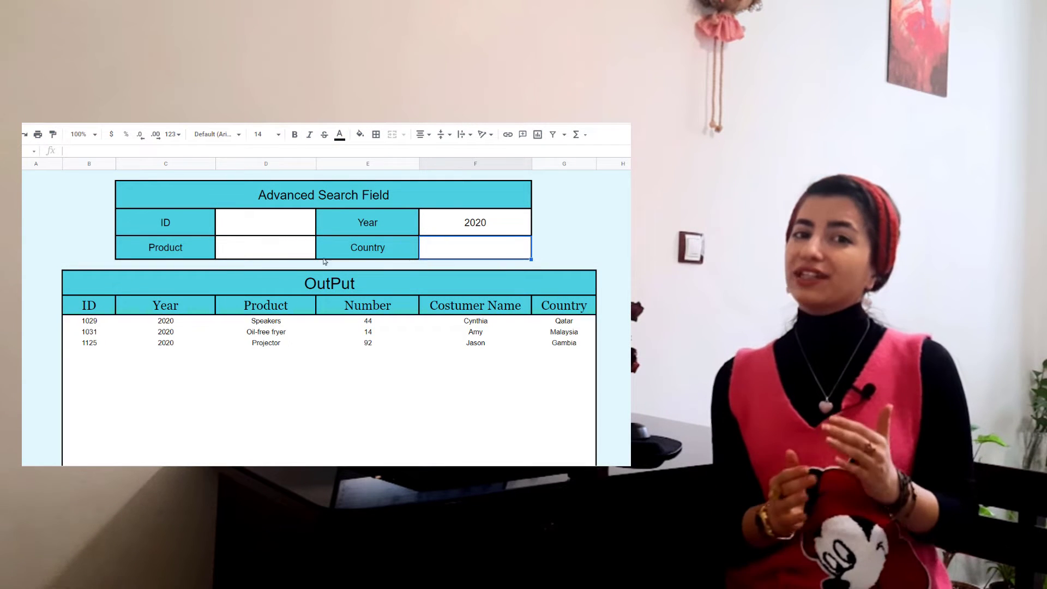
- Clear the Year search value, try ID 1001, then clear the ID again
left_click(466, 223)
key("Delete")
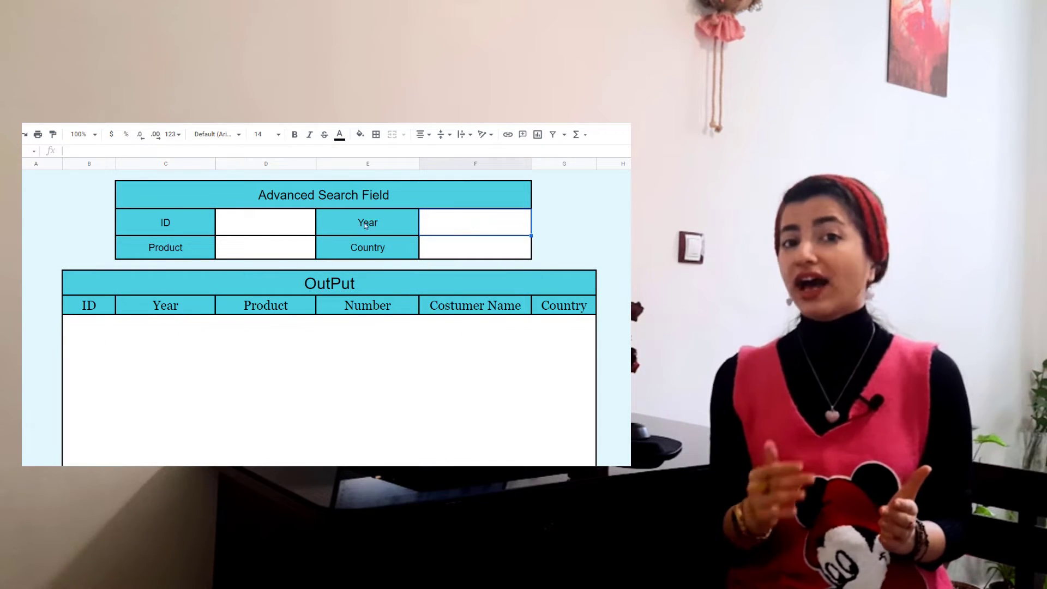
left_click(273, 232)
type("1001")
key("Return")
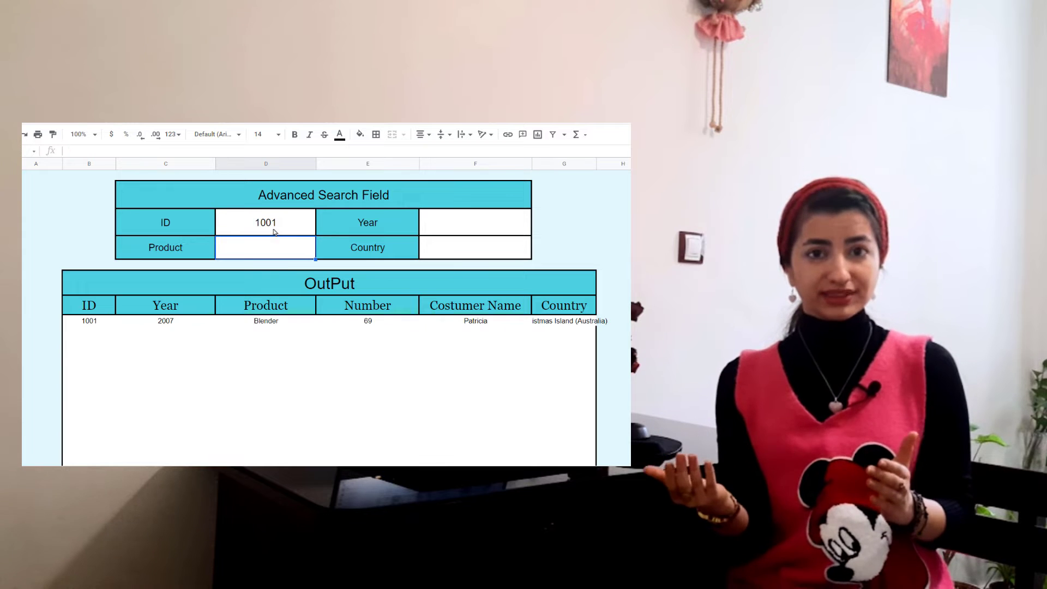
left_click(274, 232)
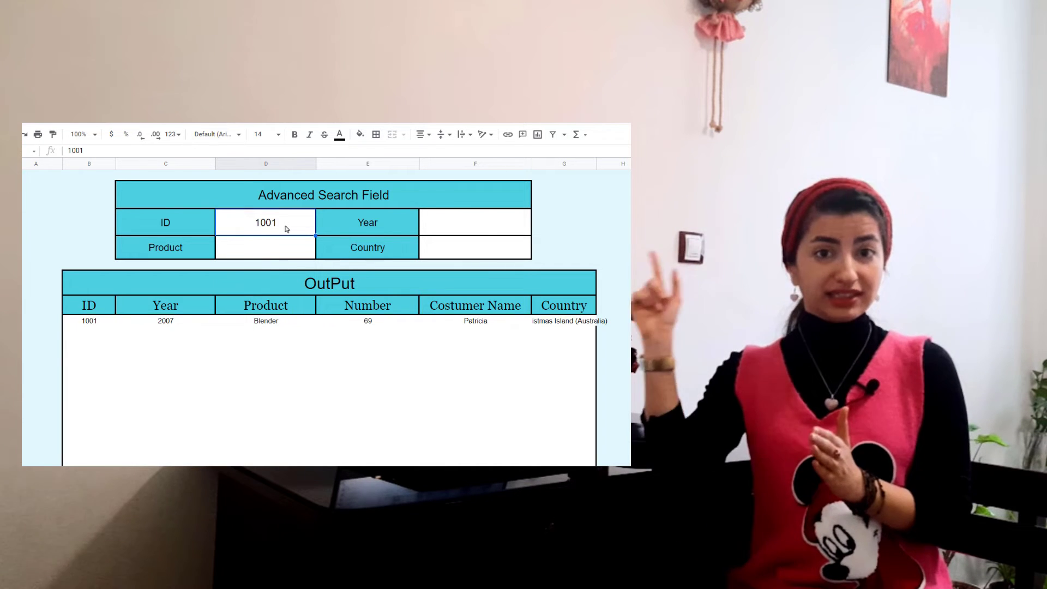
key("Delete")
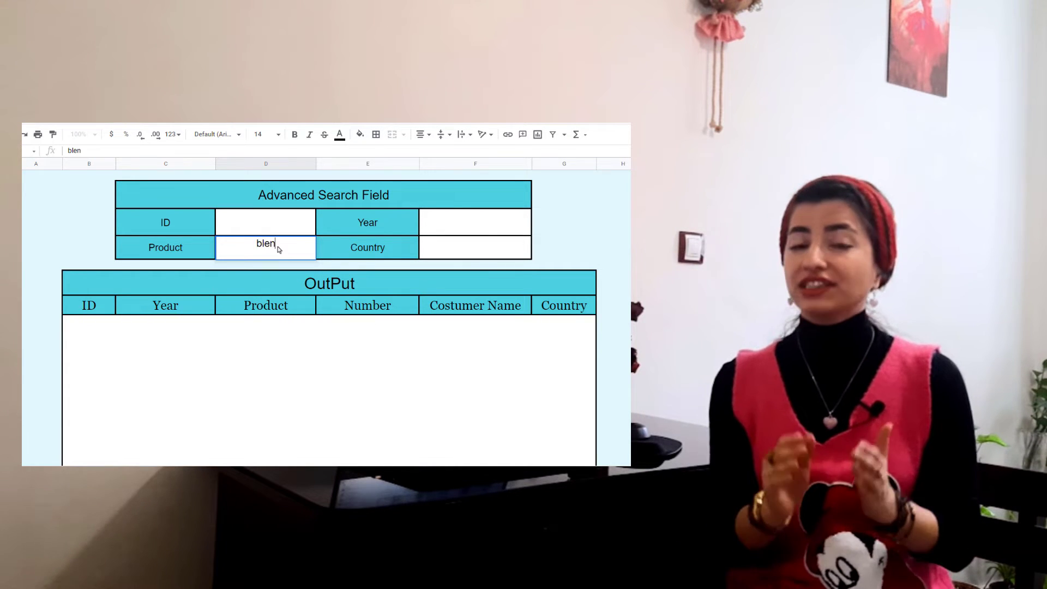
- Search for Product blender and Year 2014 to get the single matching row
key("Return")
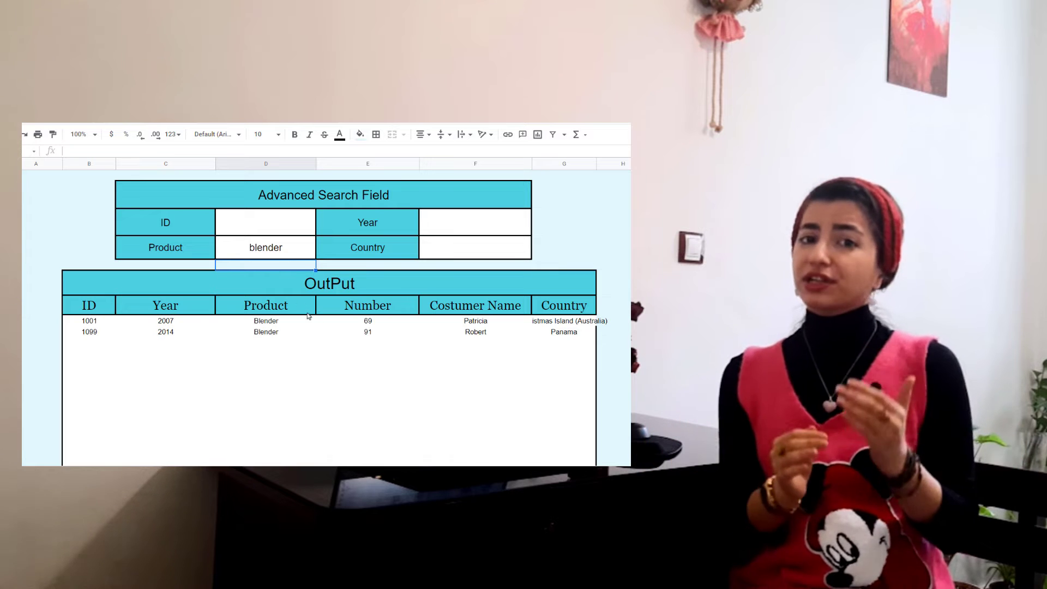
left_click(437, 228)
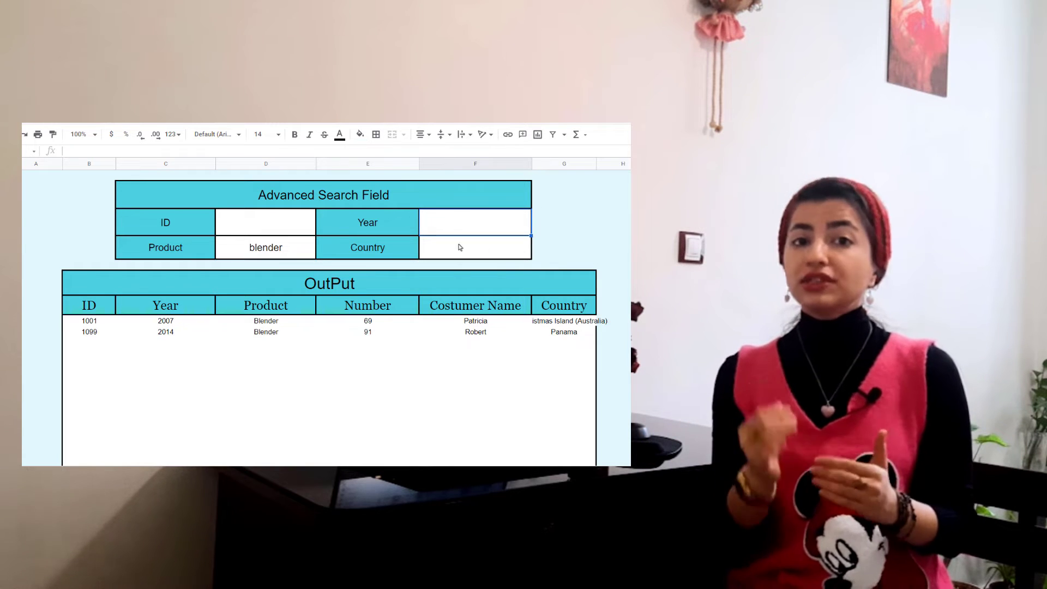
type("2014")
key("Return")
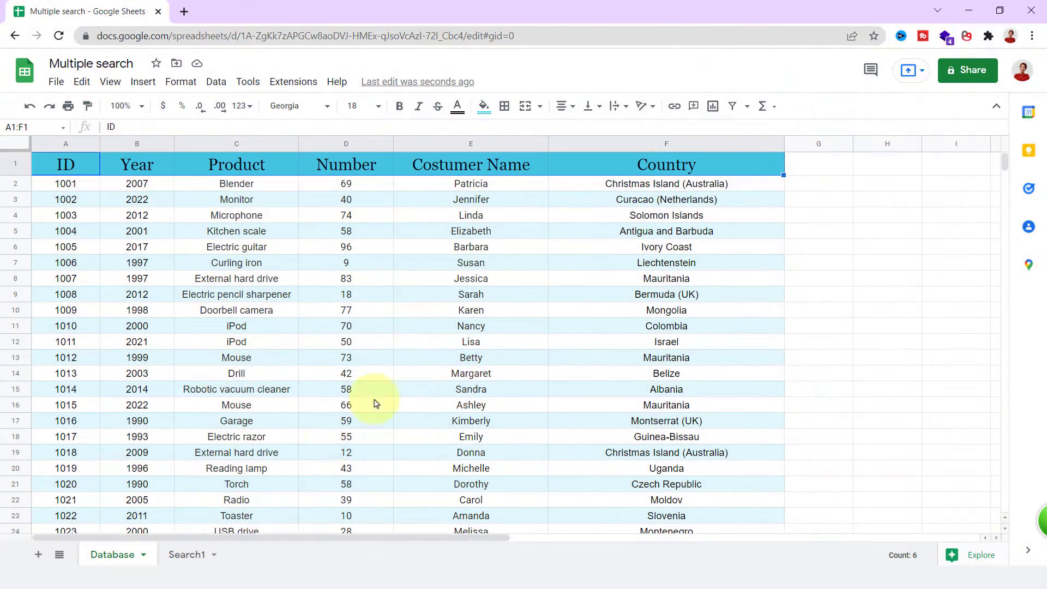
- Browse the Database records, then switch to the Search1 sheet
scroll(376, 380, "down", 20)
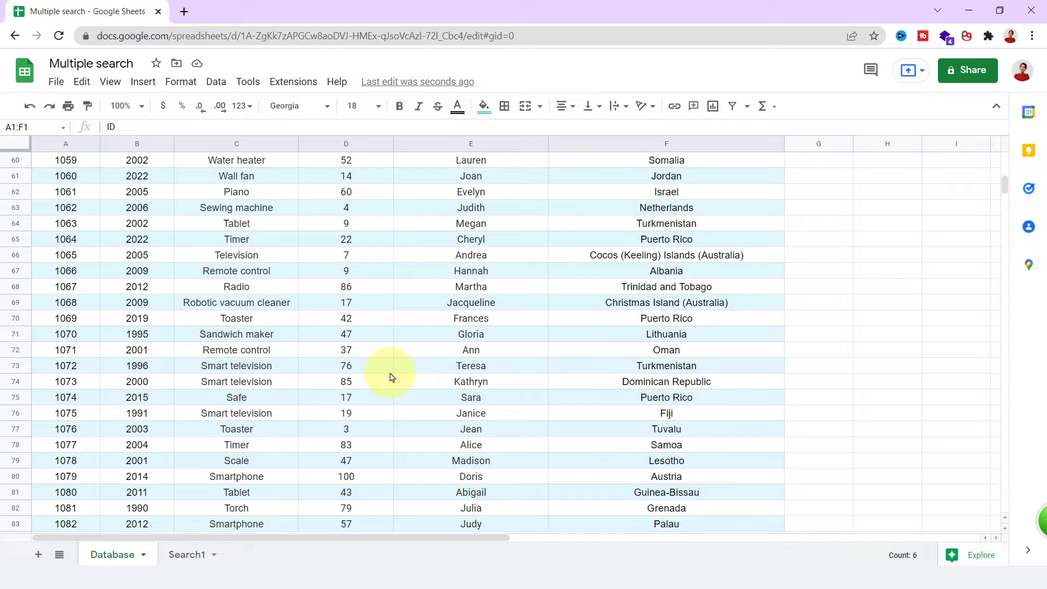
scroll(389, 380, "up", 20)
left_click(175, 554)
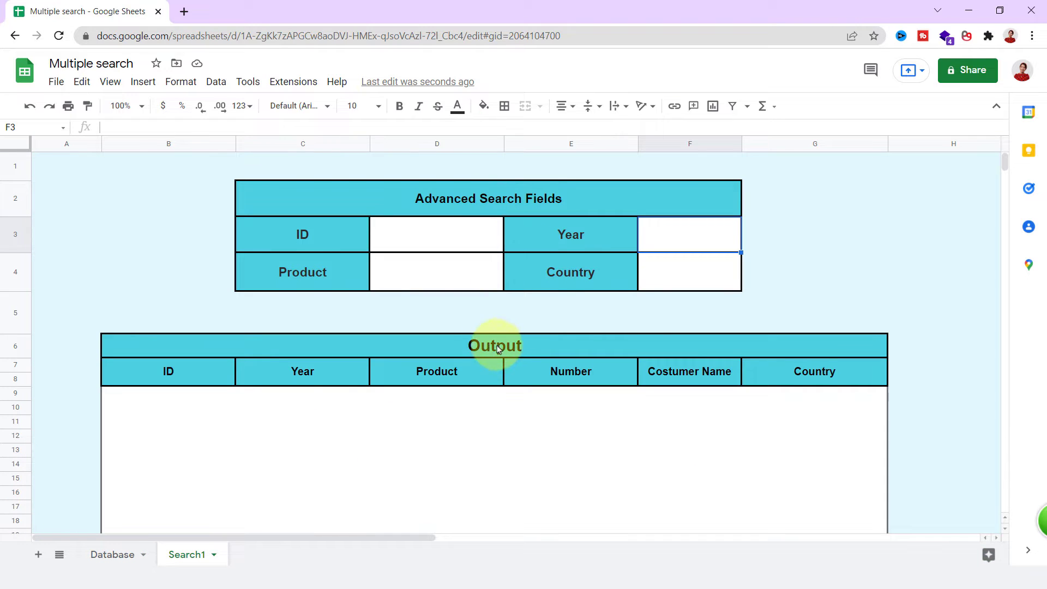
scroll(509, 369, "down", 3)
scroll(509, 369, "up", 3)
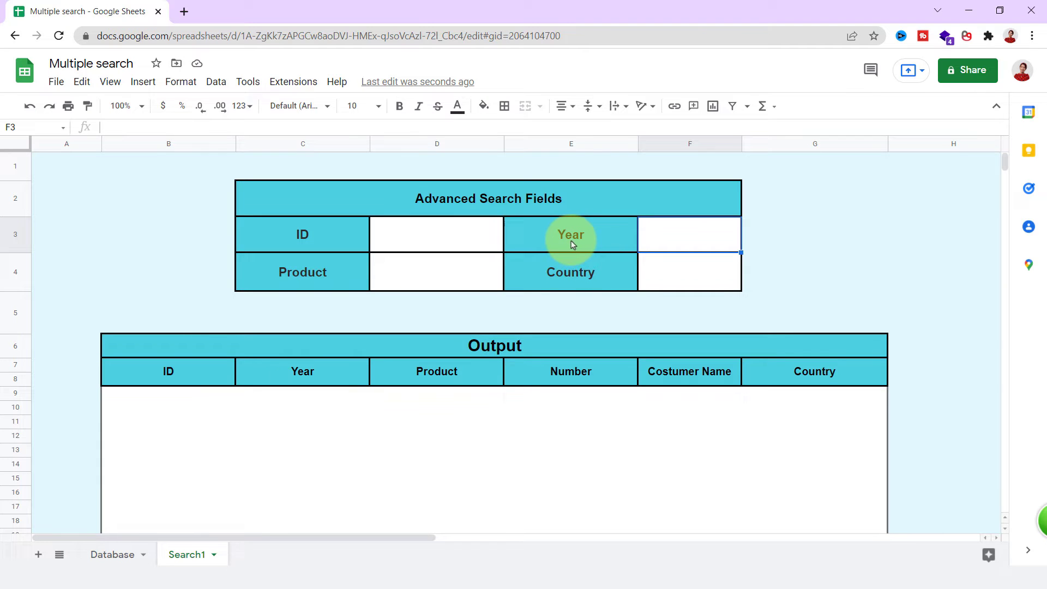
- On Search1, search for Year 2020 and Product Speaker
left_click(696, 275)
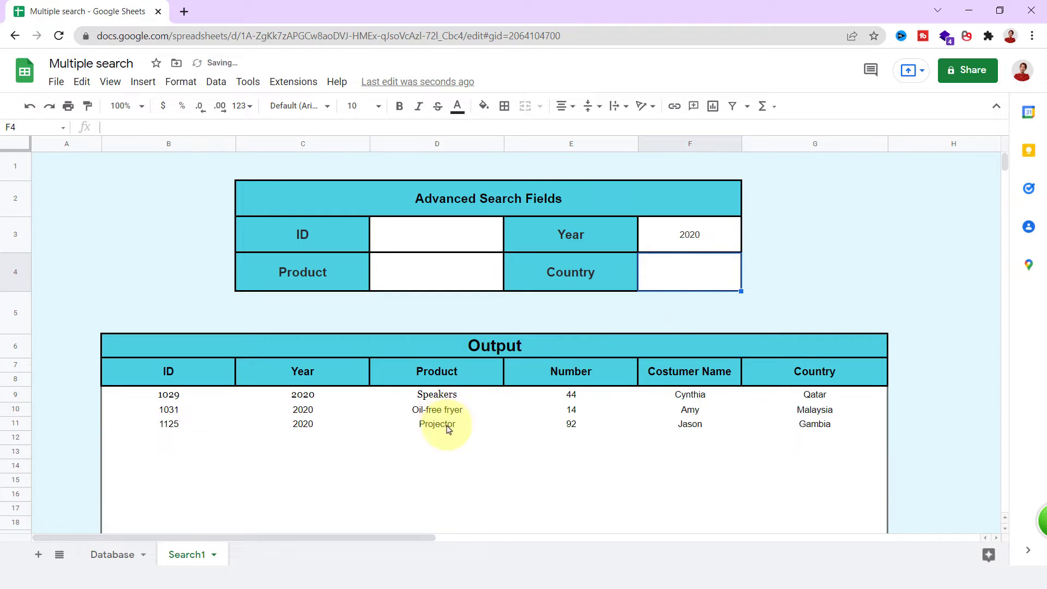
left_click(418, 275)
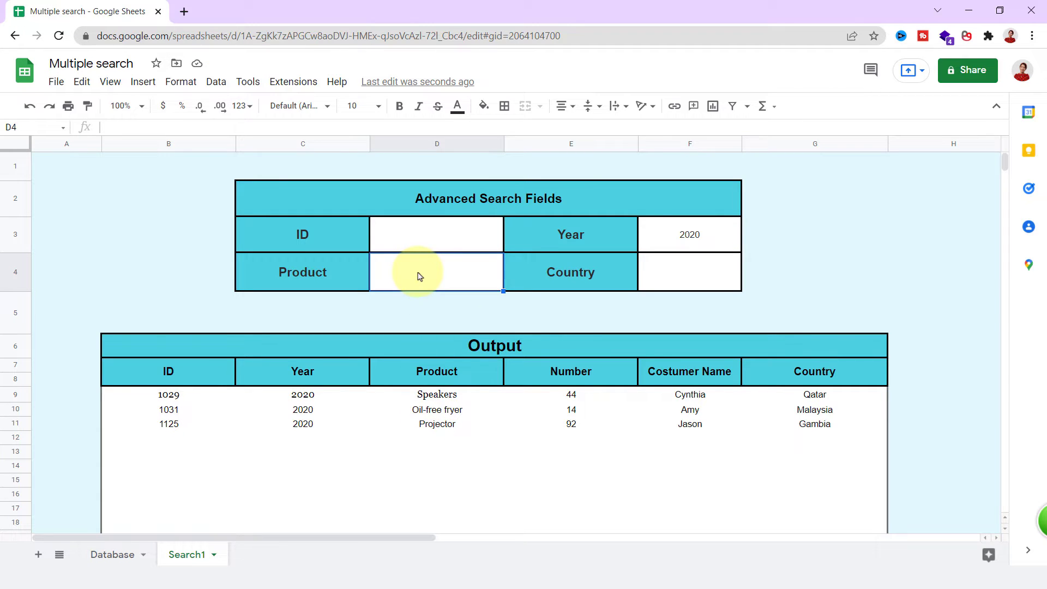
type("Spea")
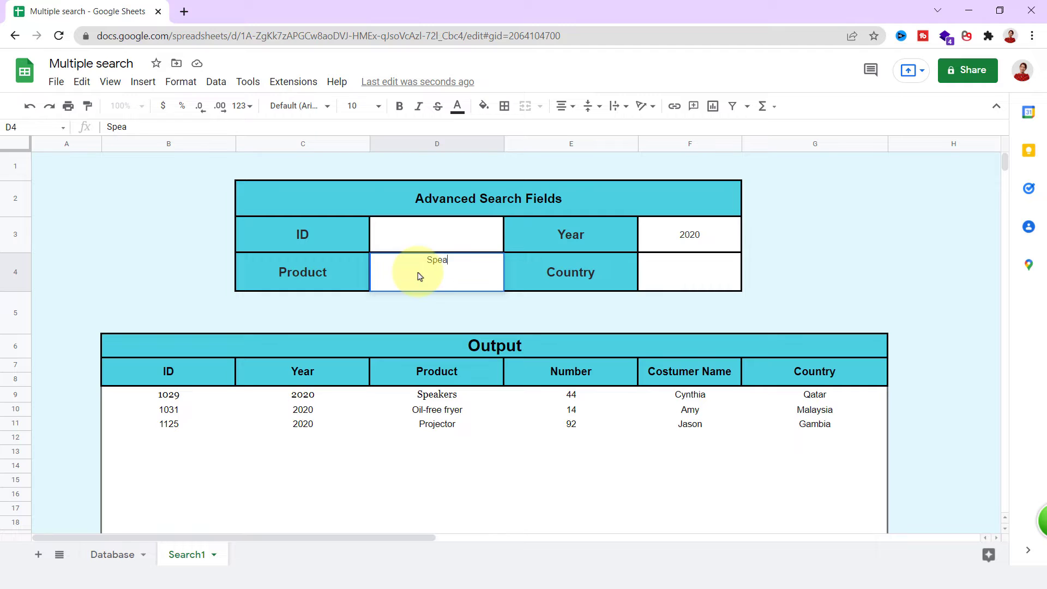
type("ker")
key("Return")
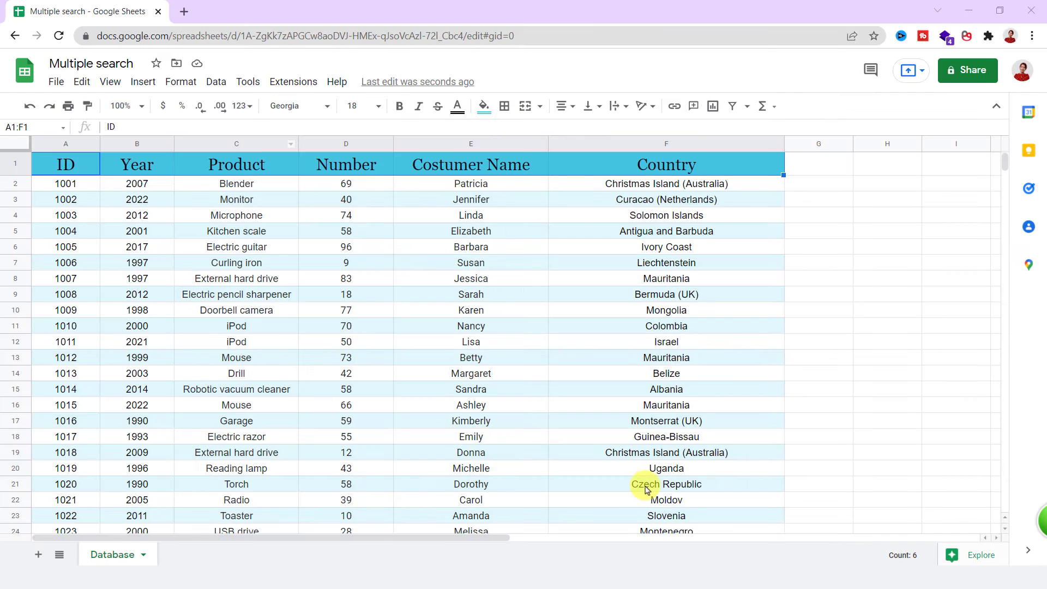
- Add a new sheet and rename it 'Search'
left_click(38, 554)
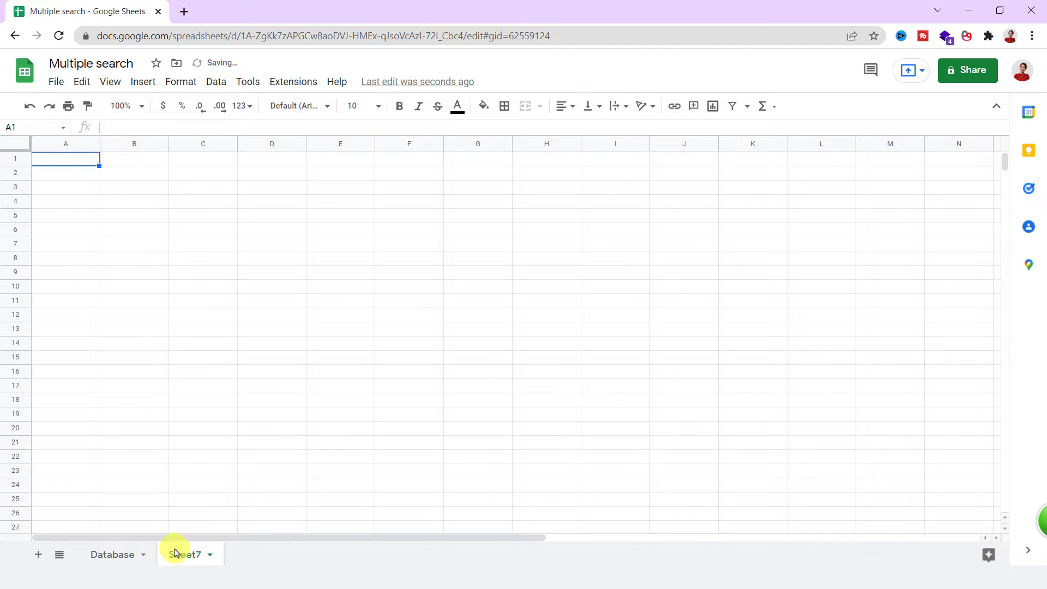
right_click(182, 555)
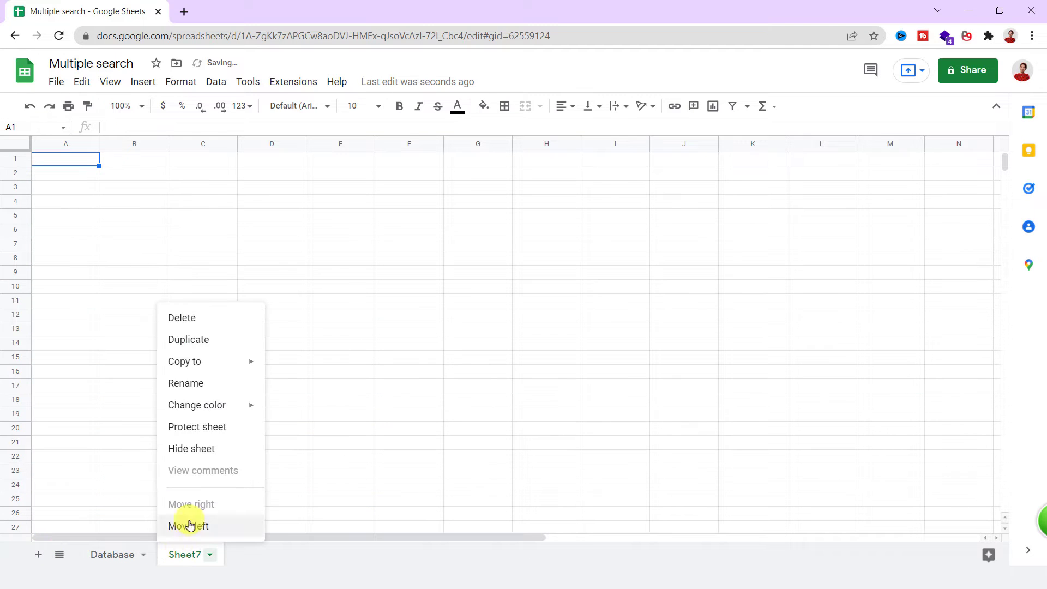
left_click(192, 386)
type("Se")
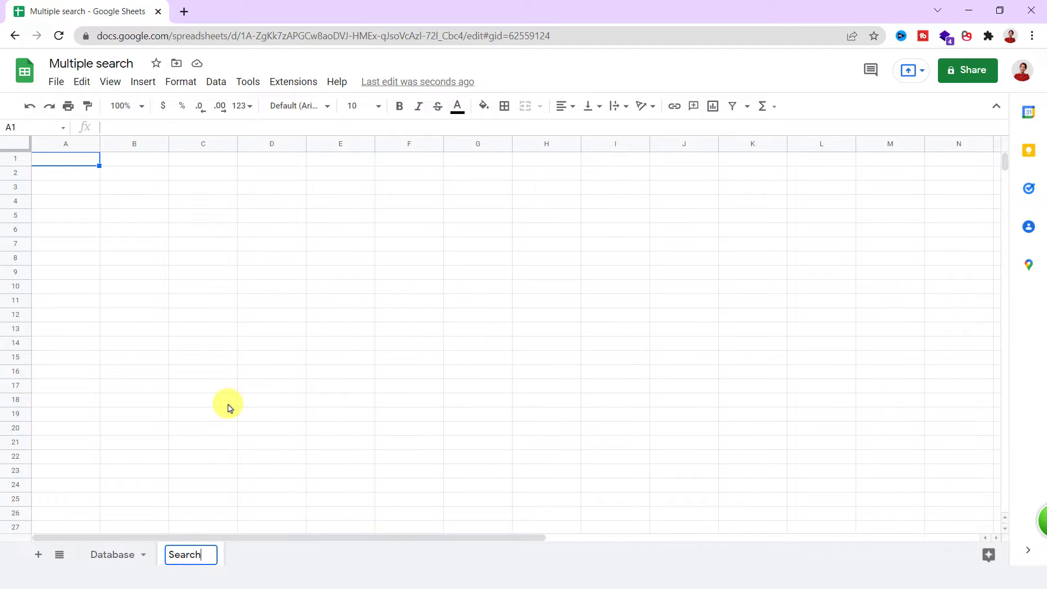
type("arch")
key("Return")
- Merge C2:F2, make rows 2 and 3 taller, and widen columns C to F
left_click_drag(194, 173, 415, 174)
left_click(525, 105)
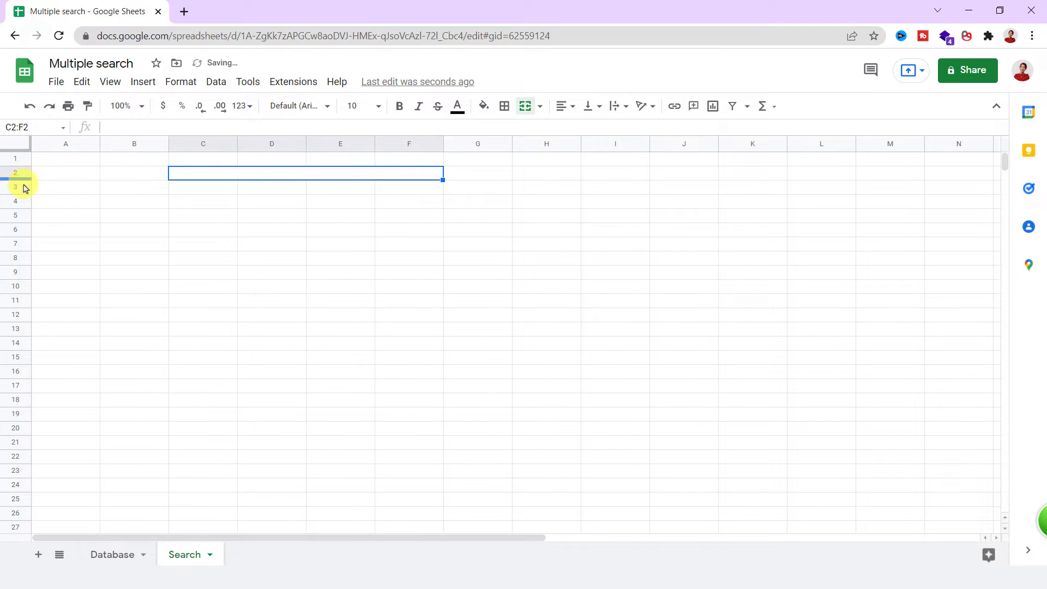
left_click_drag(20, 179, 18, 201)
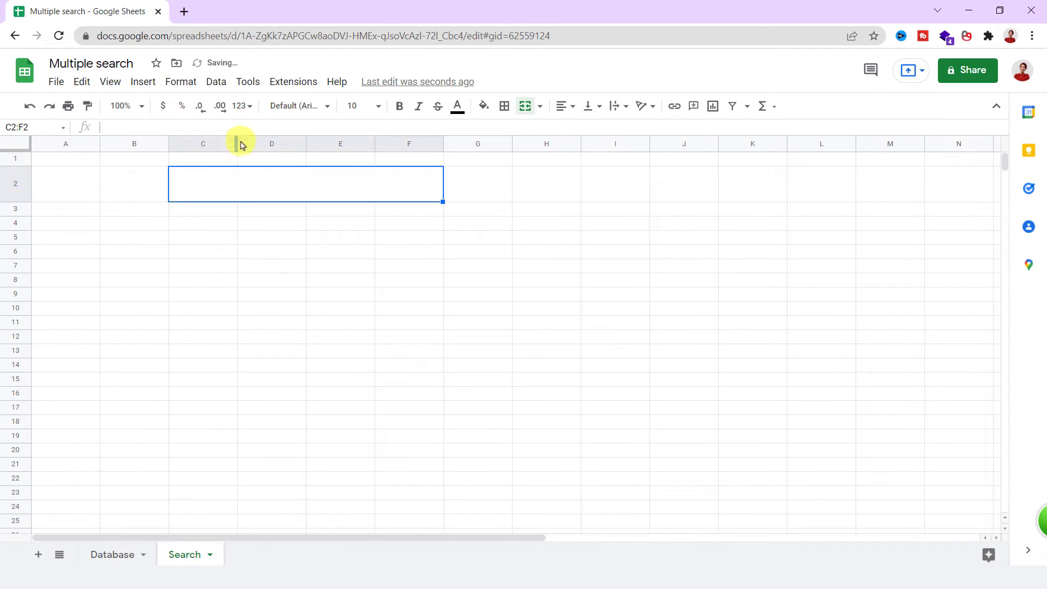
left_click_drag(246, 140, 264, 141)
left_click_drag(331, 140, 374, 141)
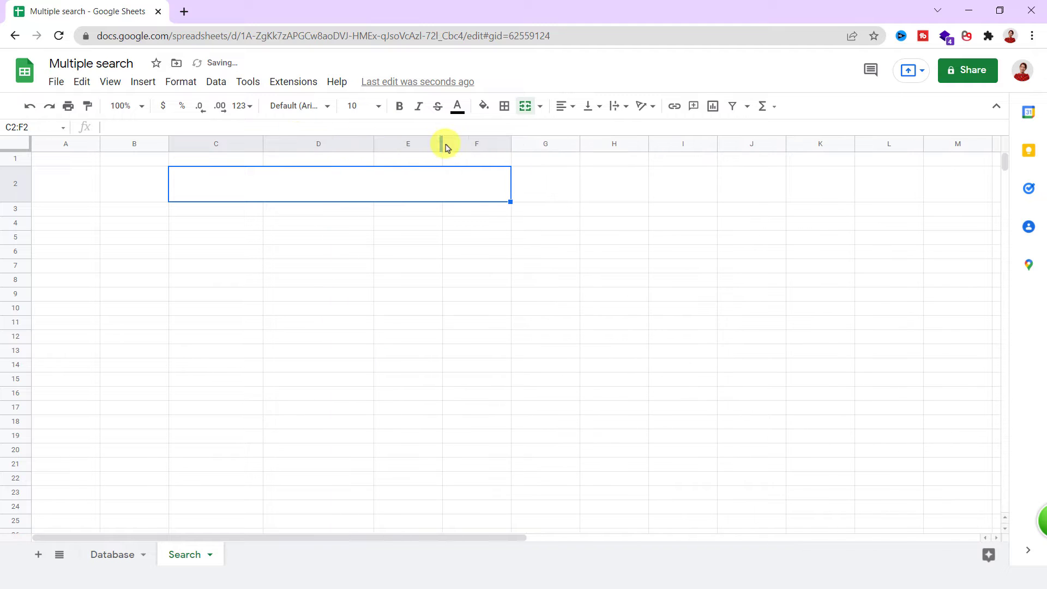
left_click_drag(442, 141, 487, 141)
left_click_drag(555, 142, 609, 142)
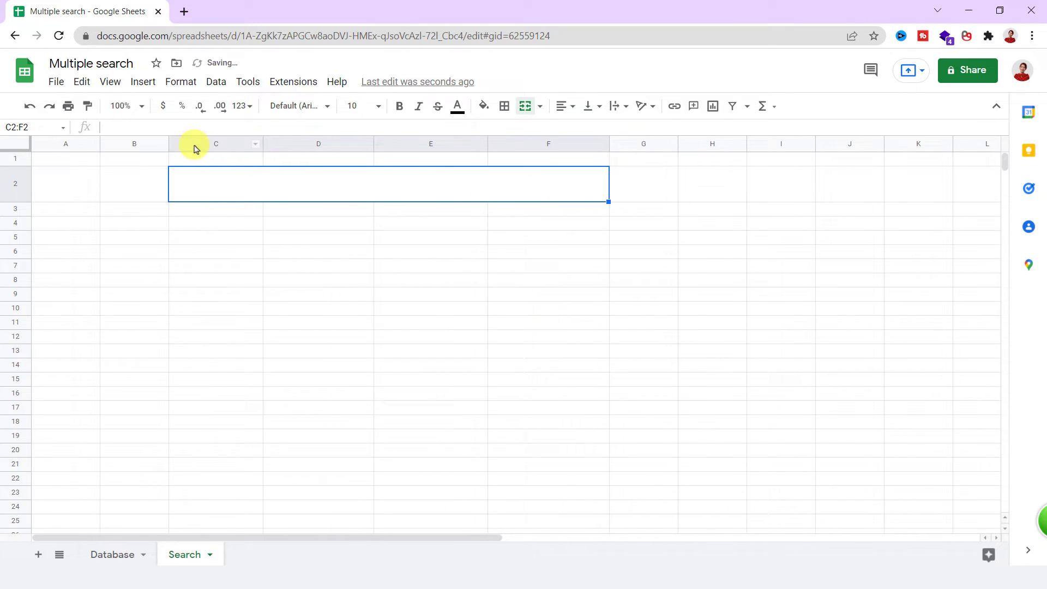
left_click_drag(262, 141, 276, 143)
mouse_move(16, 216)
left_mouse_down()
mouse_move(11, 274)
mouse_move(15, 237)
left_mouse_up()
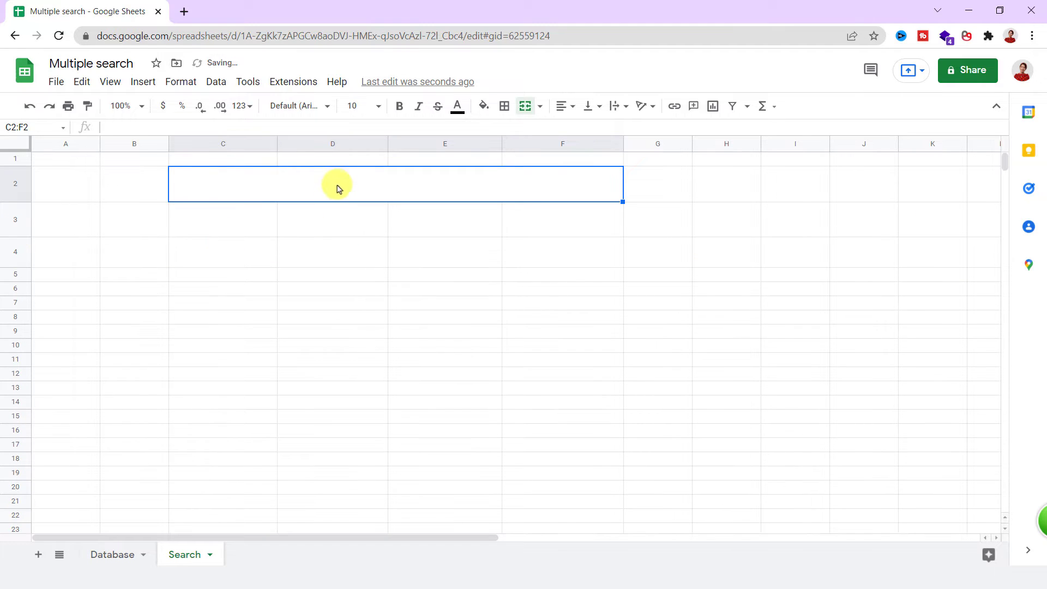
- Type the title 'Advanced Search Field', centred both ways at font size 18
double_click(339, 188)
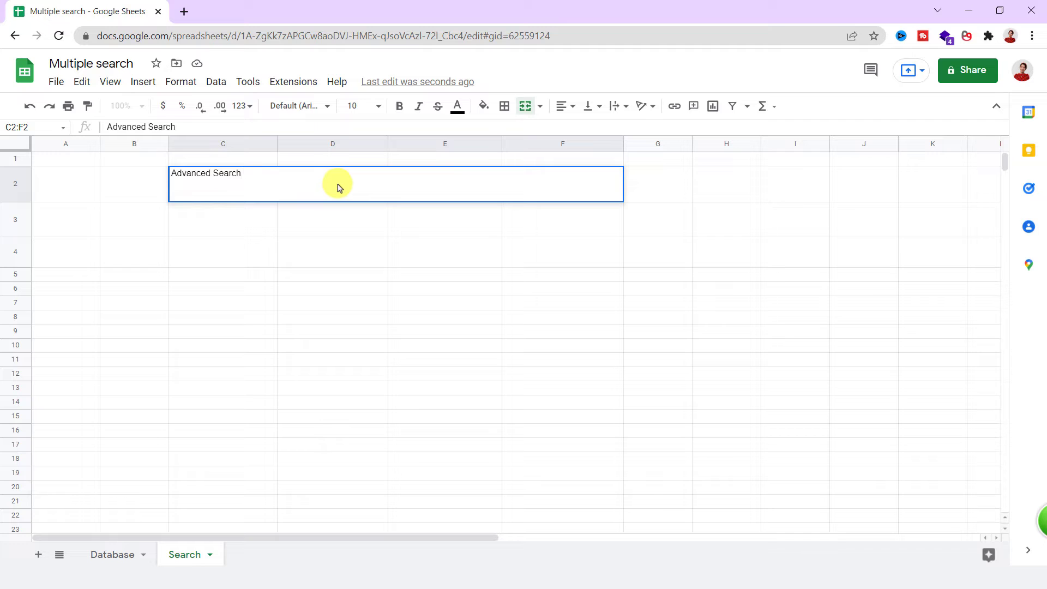
type("Advanced Search Field")
key("Return")
left_click(339, 188)
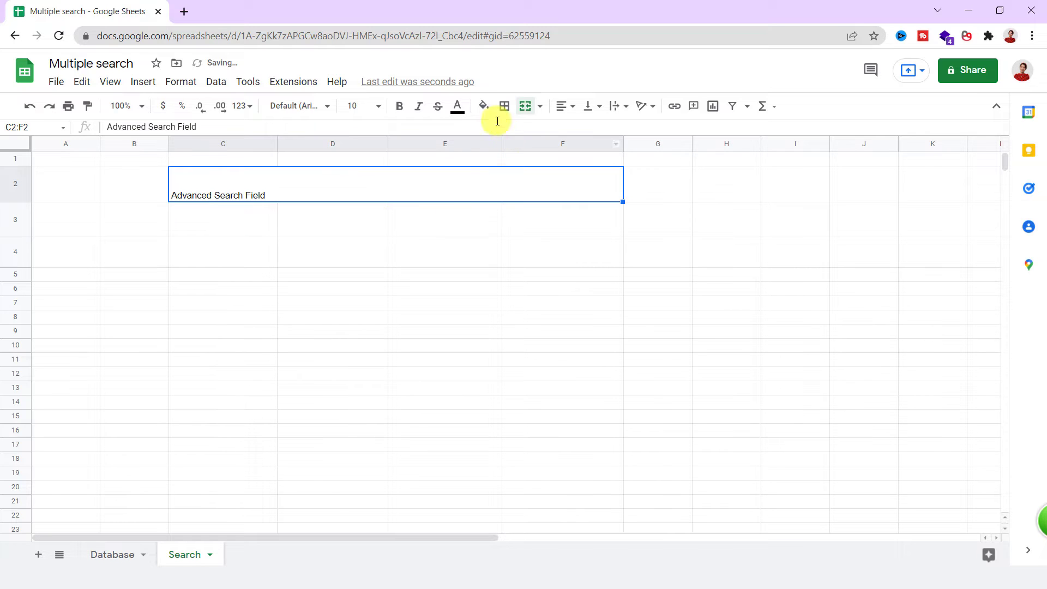
left_click(564, 106)
left_click(579, 129)
left_click(592, 105)
left_click(607, 129)
left_click(378, 106)
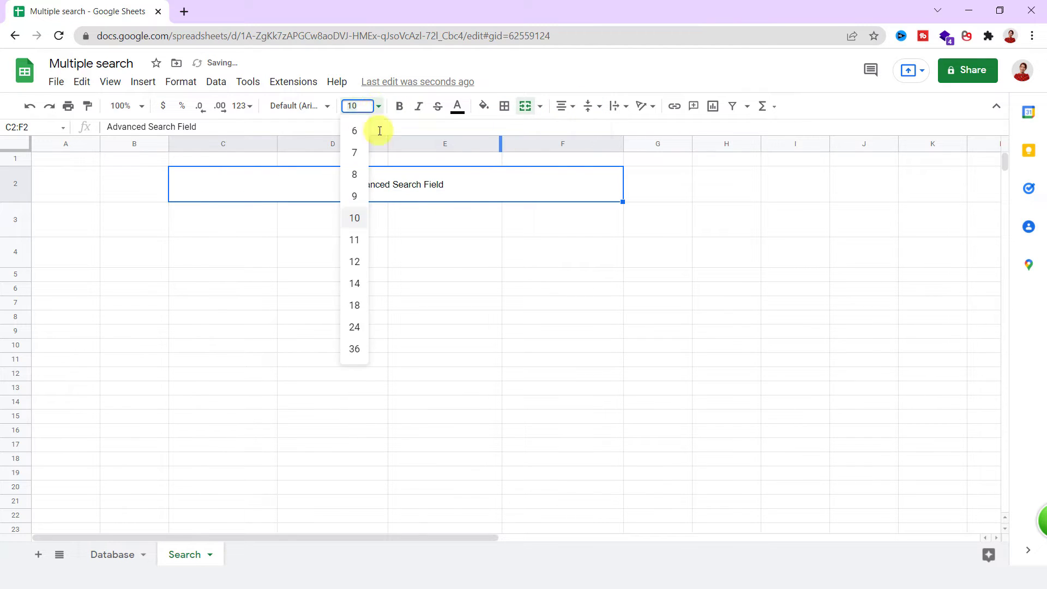
left_click(355, 283)
left_click(353, 106)
left_click(352, 304)
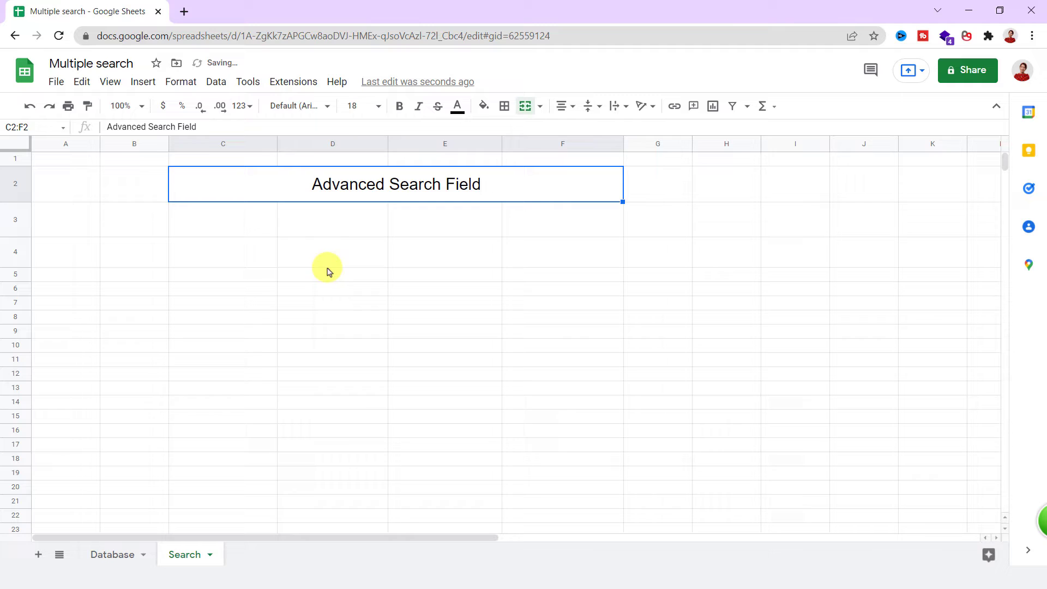
- Enter the search labels ID, Product, Year and Country below the title
left_click(227, 218)
type("ID")
key("Return")
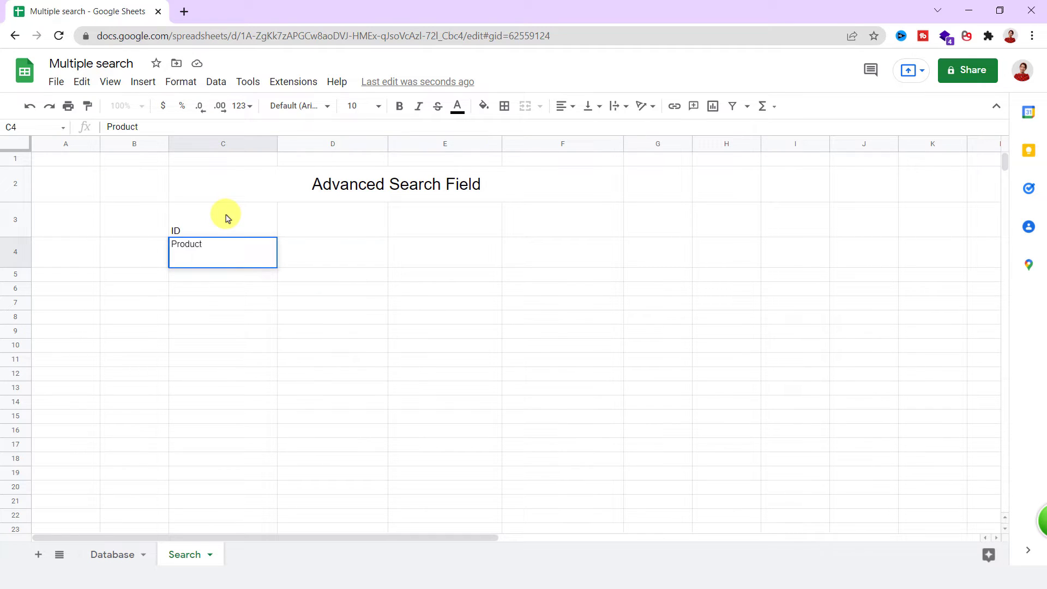
type("Product")
key("Tab")
key("Tab")
key("Up")
type("Year")
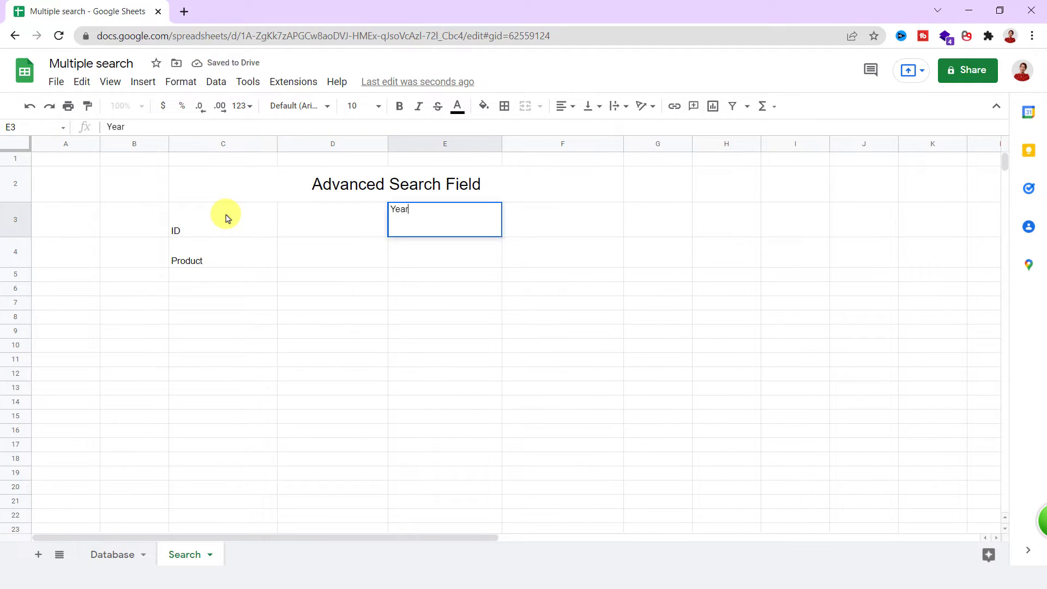
key("Return")
type("Cou")
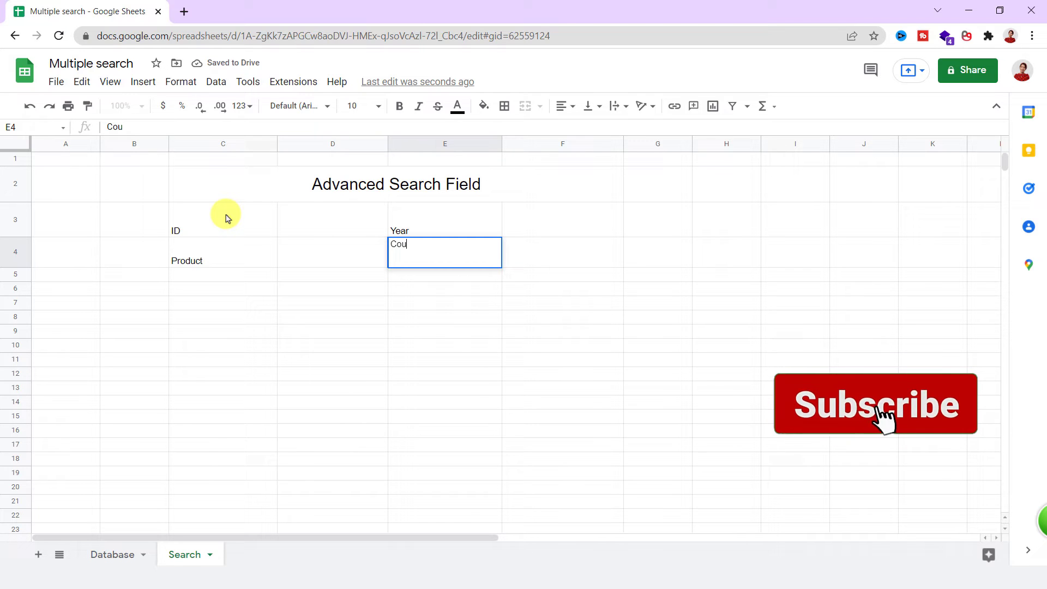
type("ntry")
key("Return")
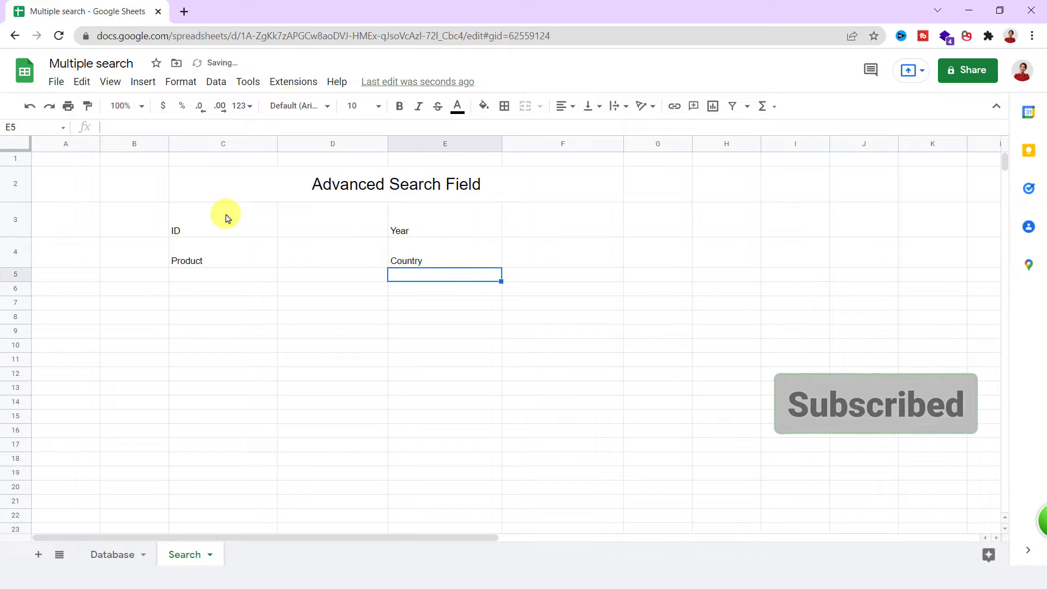
- Set the label block C3:F4 to 14 pt, centred horizontally and vertically
left_click_drag(227, 218, 530, 252)
left_click(376, 106)
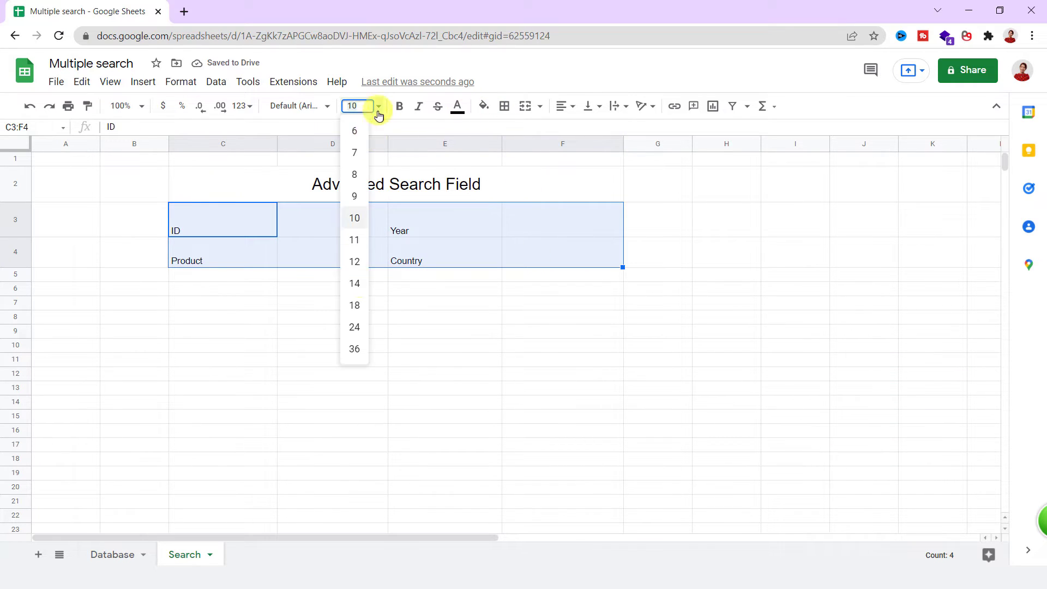
left_click(355, 285)
left_click(565, 106)
left_click(581, 131)
left_click(591, 109)
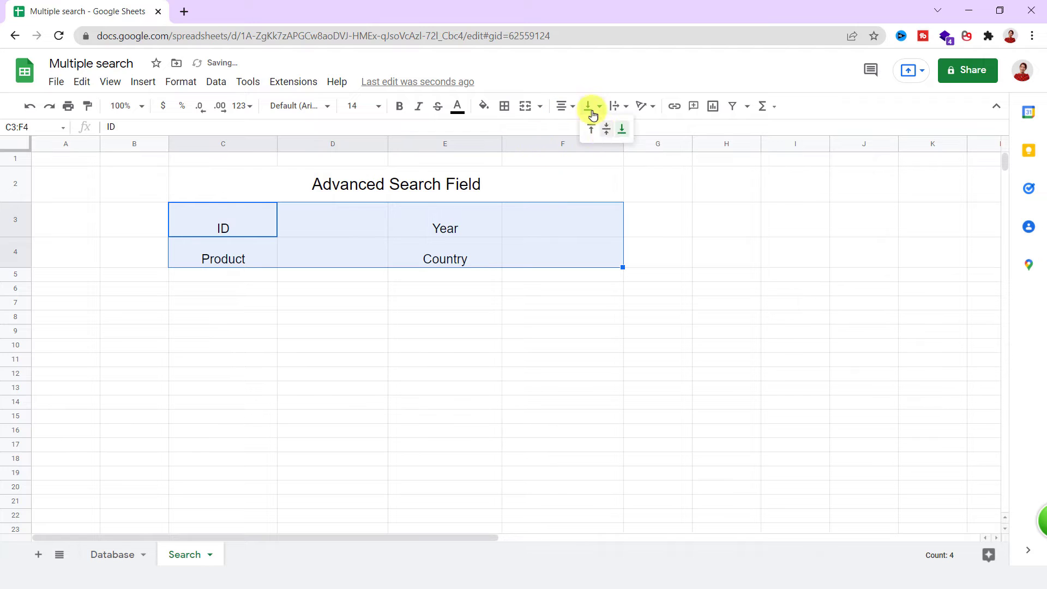
left_click(606, 131)
- Give every cell of C2:F4 thick black borders
left_click_drag(261, 186, 280, 245)
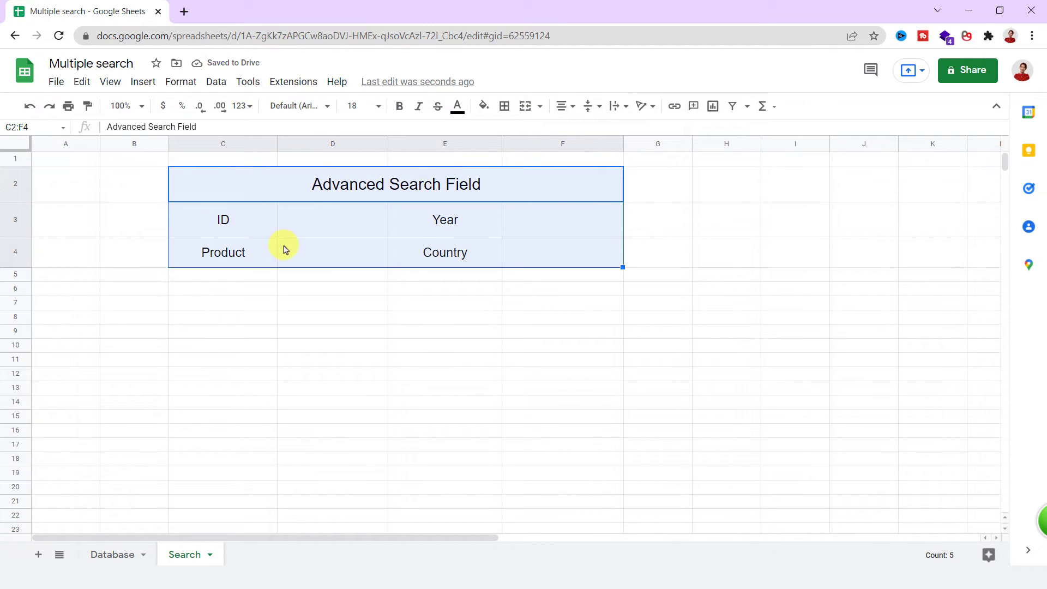
left_click(504, 107)
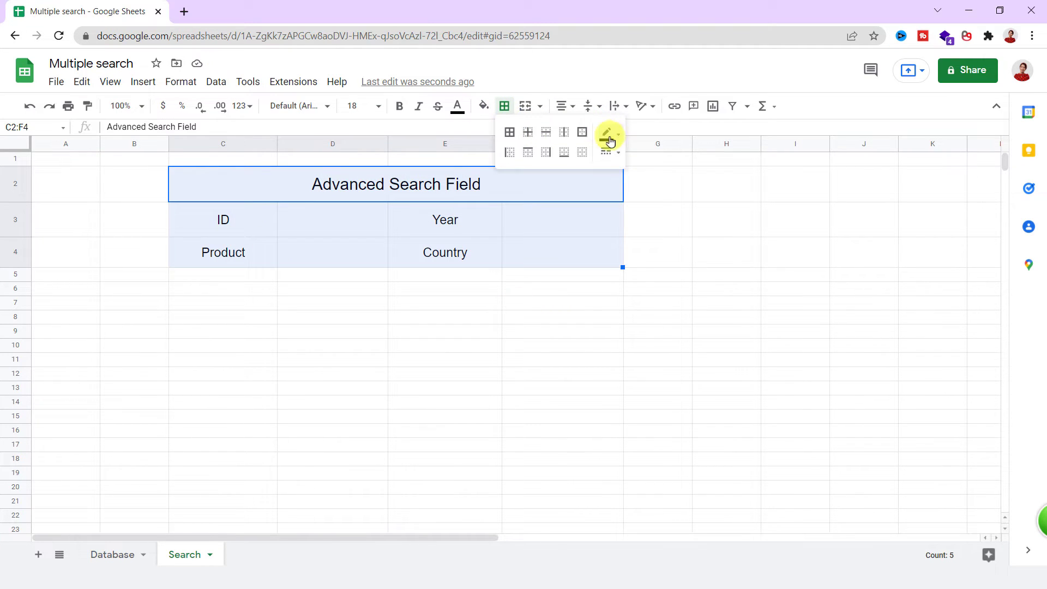
left_click(608, 133)
left_click(613, 176)
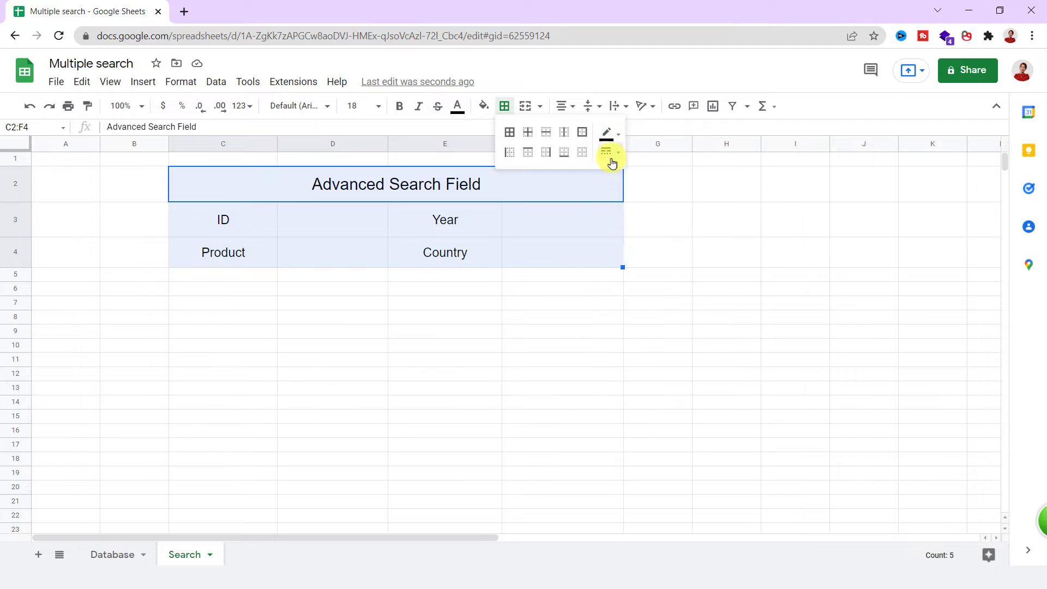
left_click(608, 152)
left_click(640, 196)
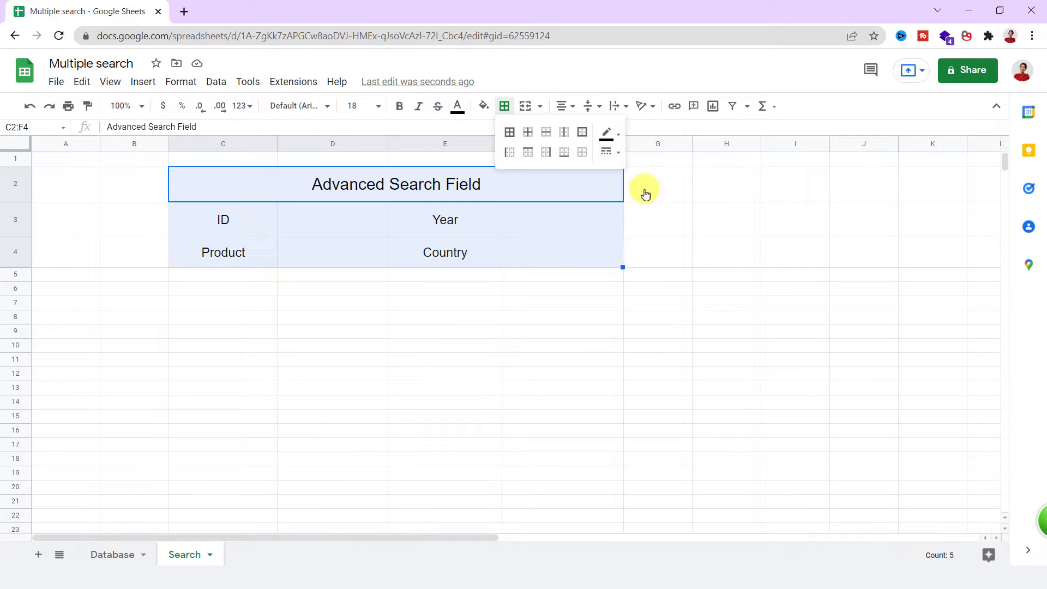
left_click(509, 132)
left_click(332, 345)
- Fill the title and the ID, Product, Year, Country label cells cyan, then return to Database
left_click(303, 194)
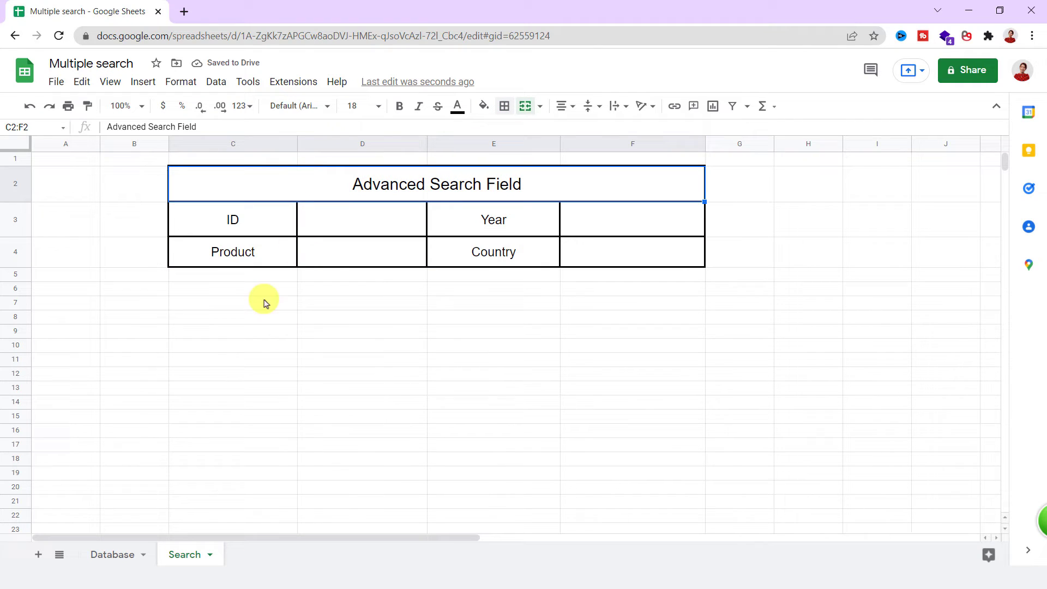
left_click(257, 218, "ctrl")
left_click(240, 251, "ctrl")
left_click(505, 229, "ctrl")
left_click(503, 262, "ctrl")
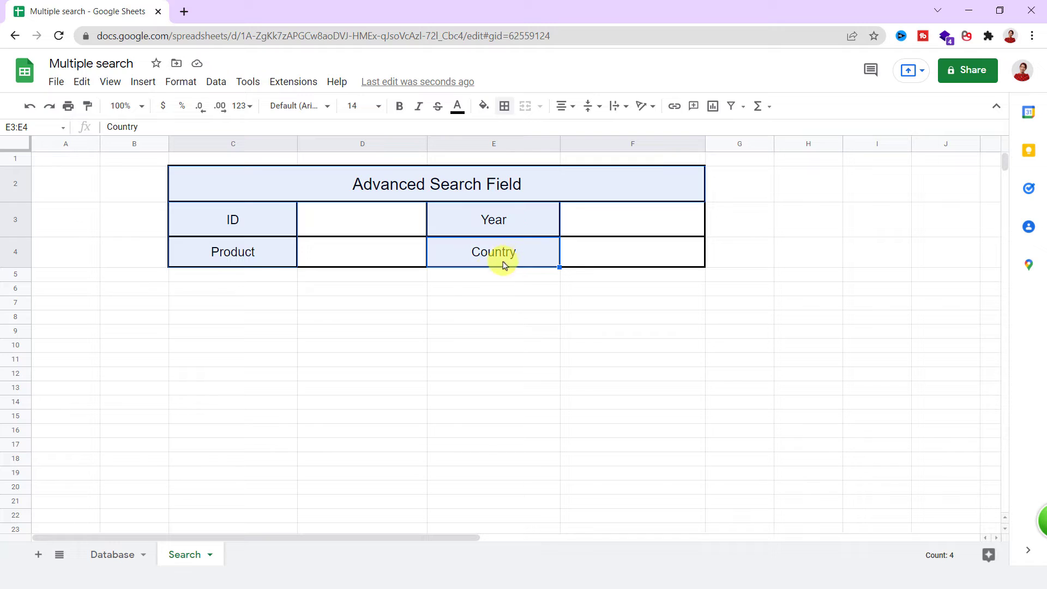
left_click(484, 105)
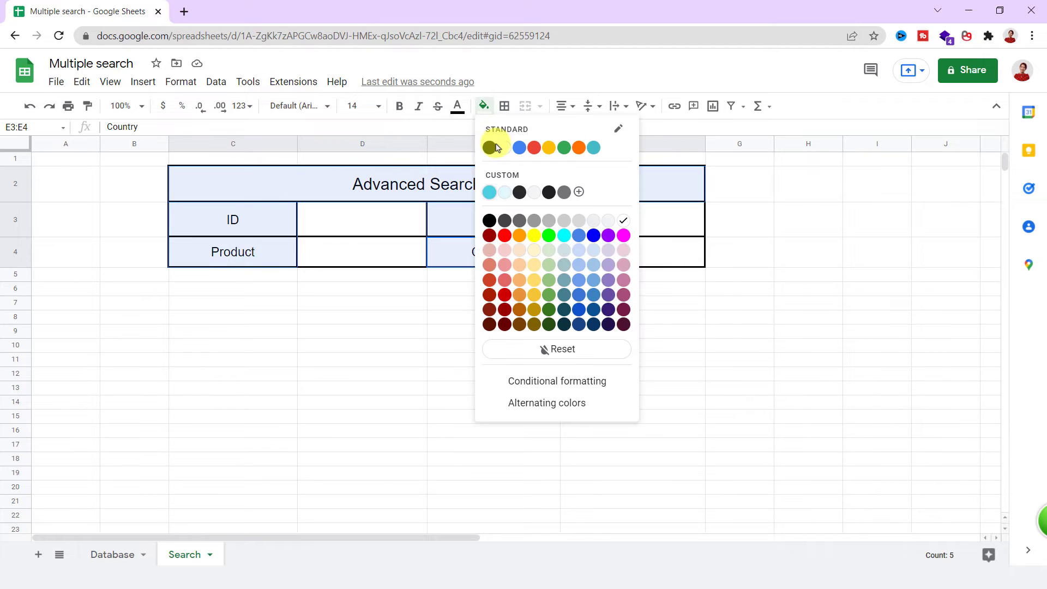
left_click(489, 193)
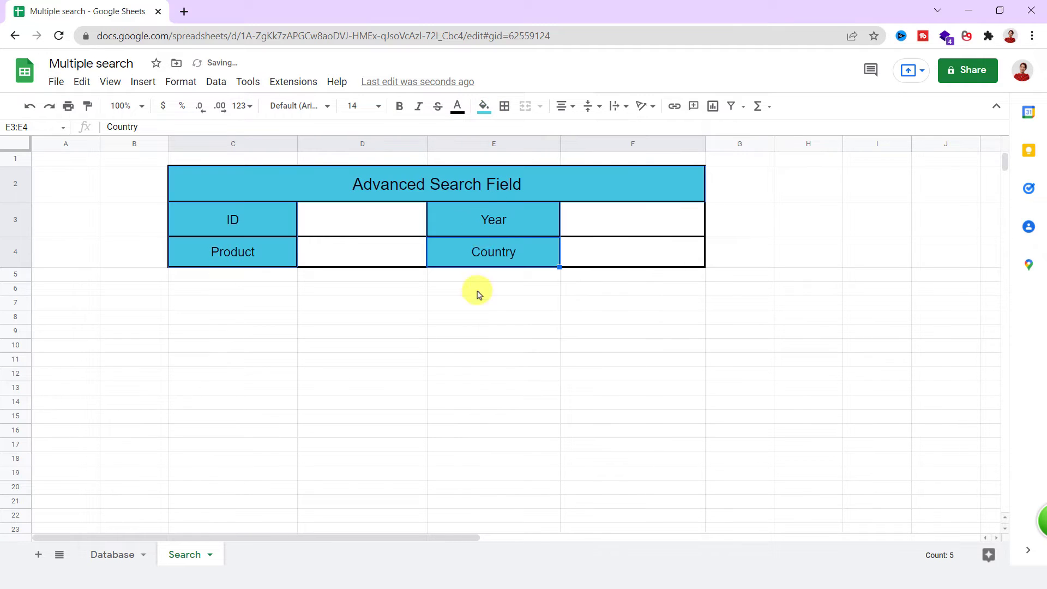
left_click(464, 349)
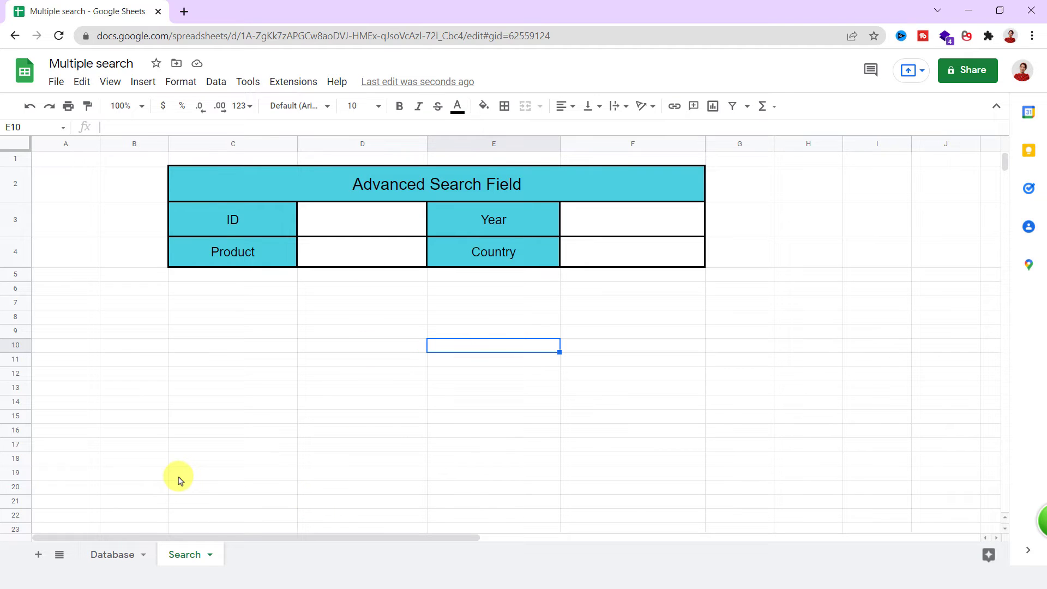
left_click(112, 554)
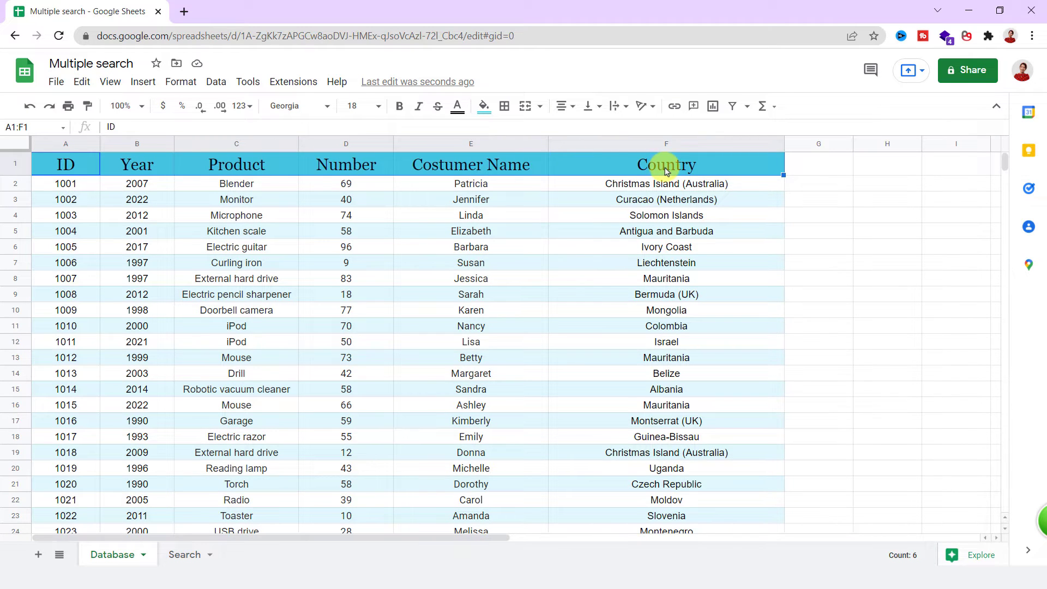
- On the Search sheet, merge B6:G6 and add a centred 24-pt 'OutPut' title
left_click(182, 555)
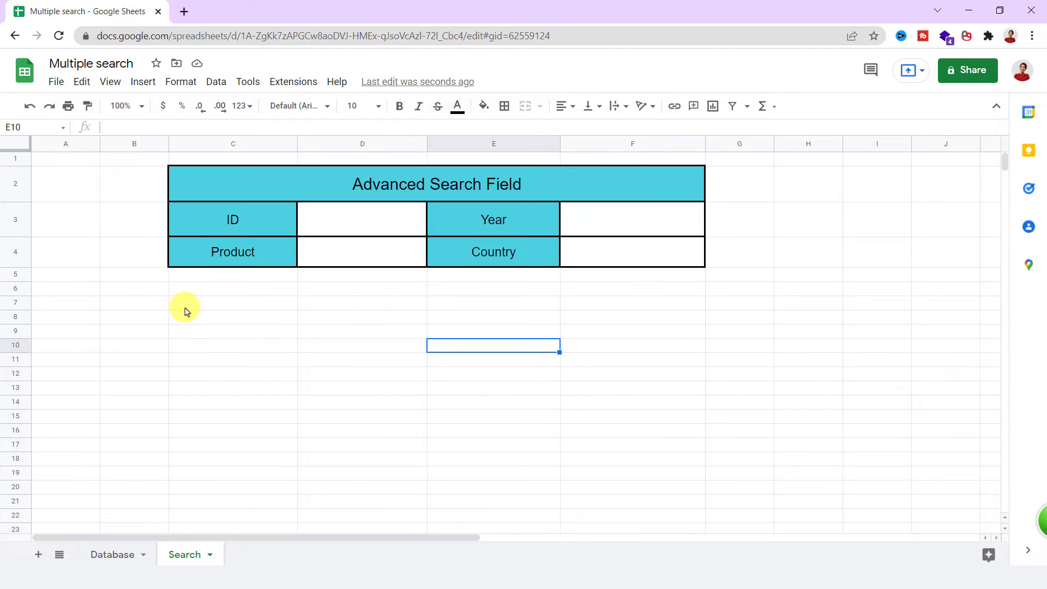
left_click_drag(134, 288, 748, 295)
left_click(523, 106)
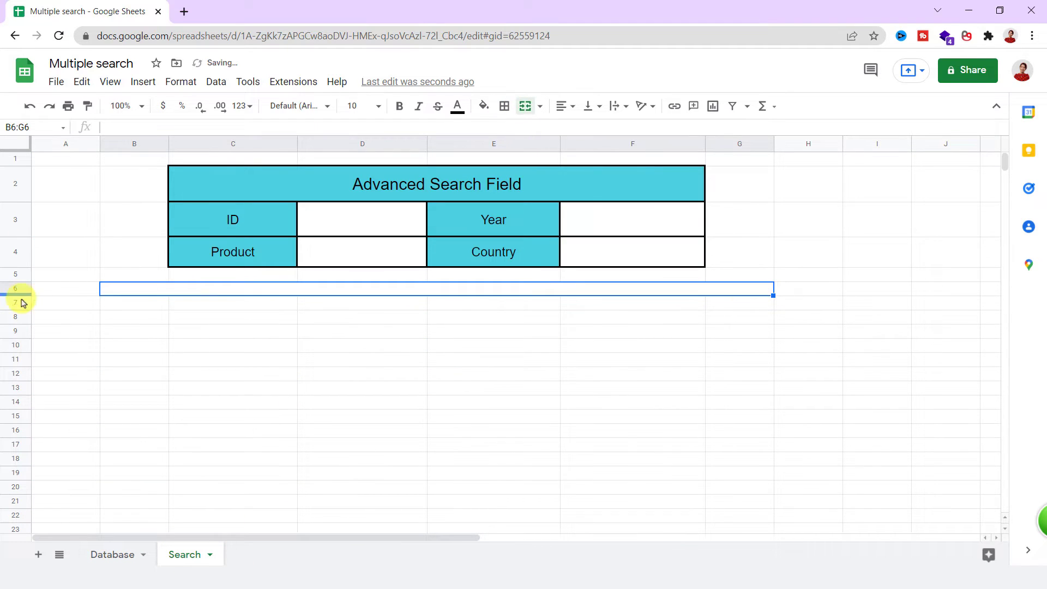
left_click_drag(22, 295, 22, 313)
type("OutPut")
key("Return")
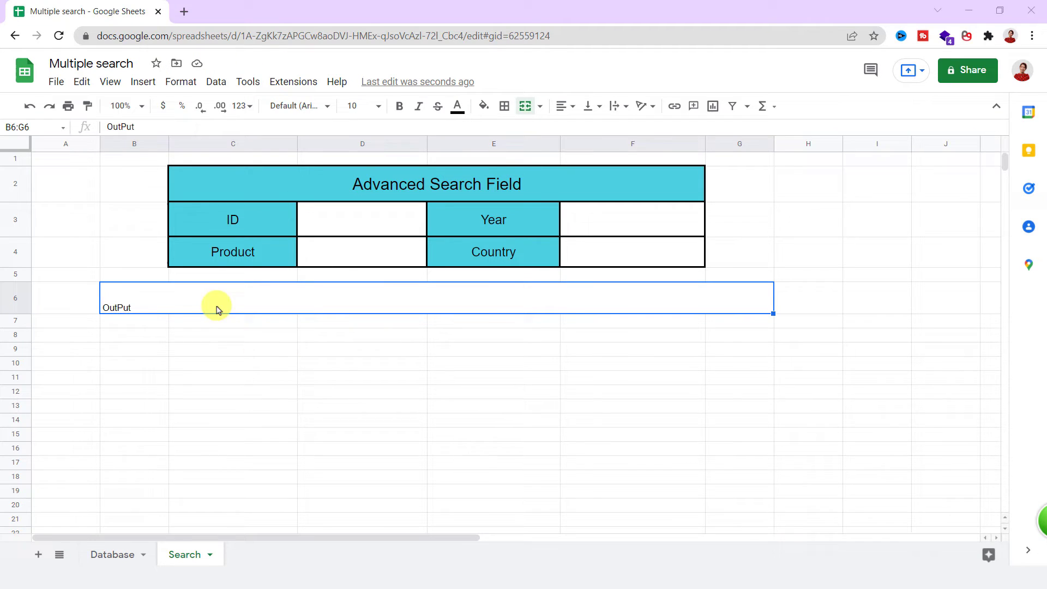
key("ctrl+shift+e")
left_click(375, 106)
left_click(357, 309)
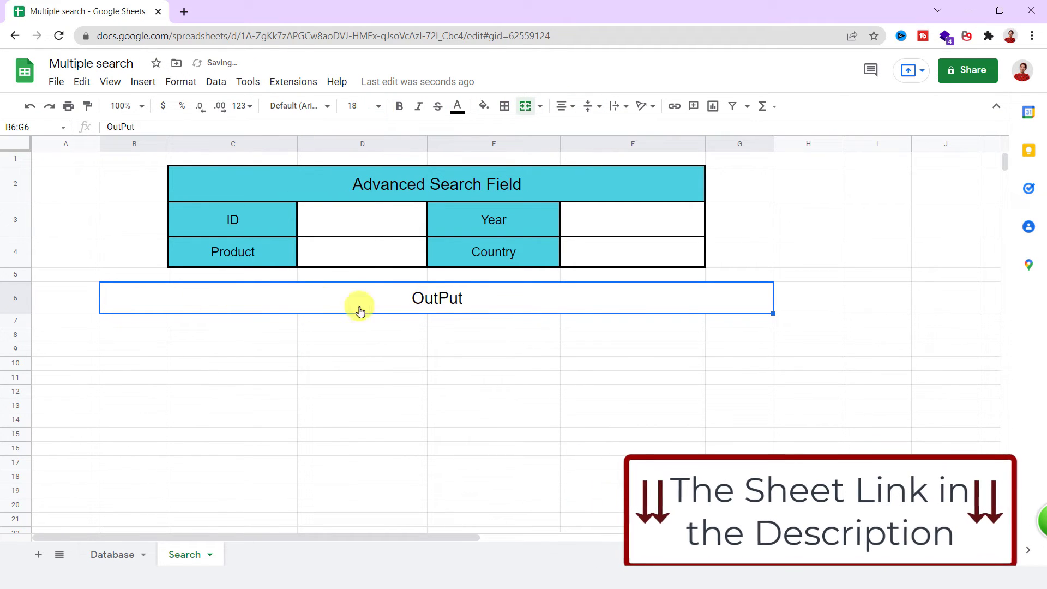
left_click(376, 106)
left_click(360, 333)
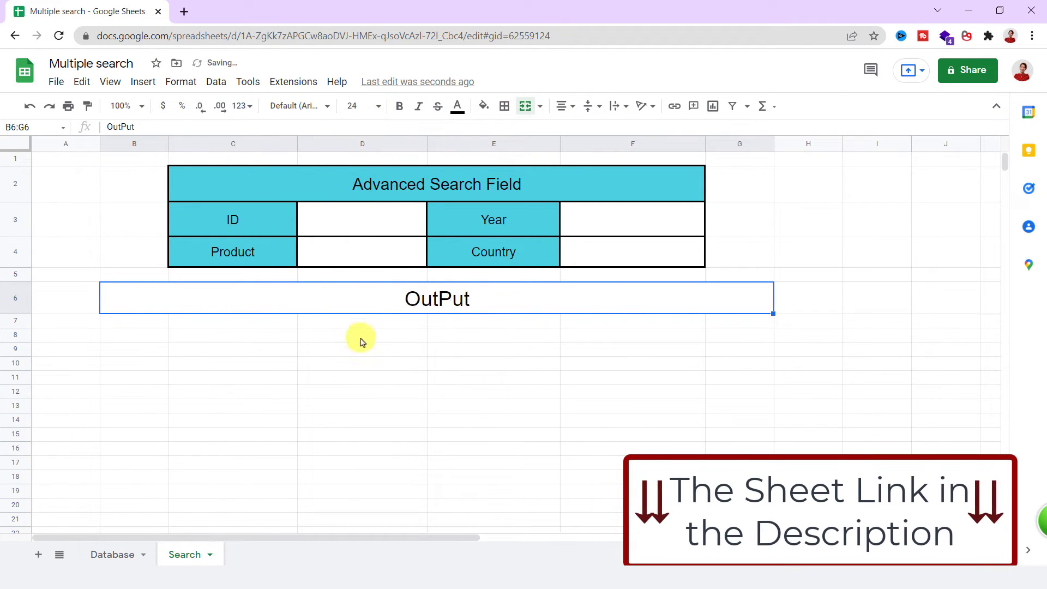
- Copy the Database header row and paste it into B7 under OutPut
left_click(482, 106)
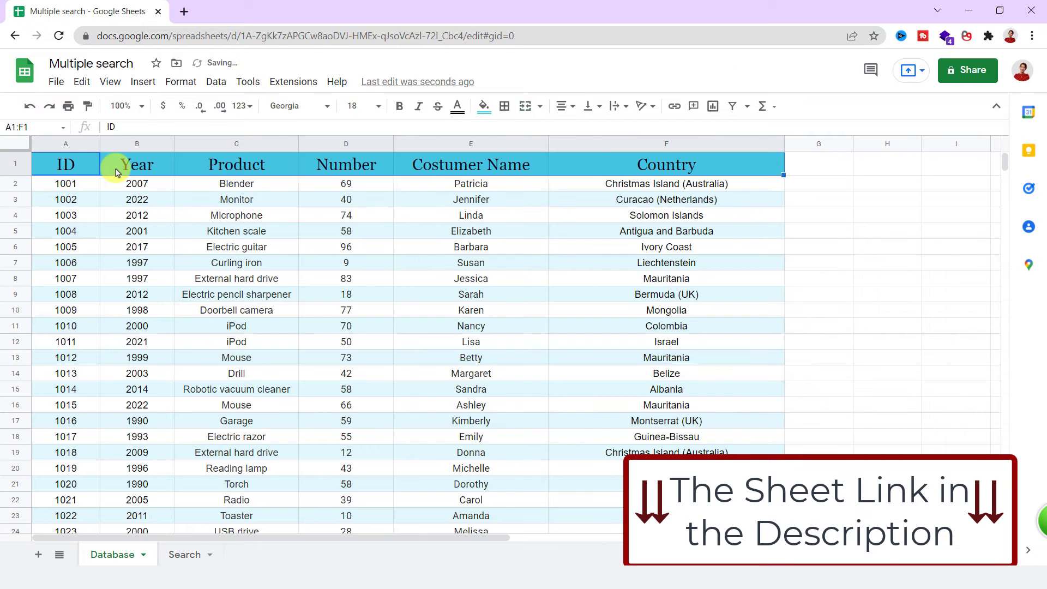
key("ctrl+c")
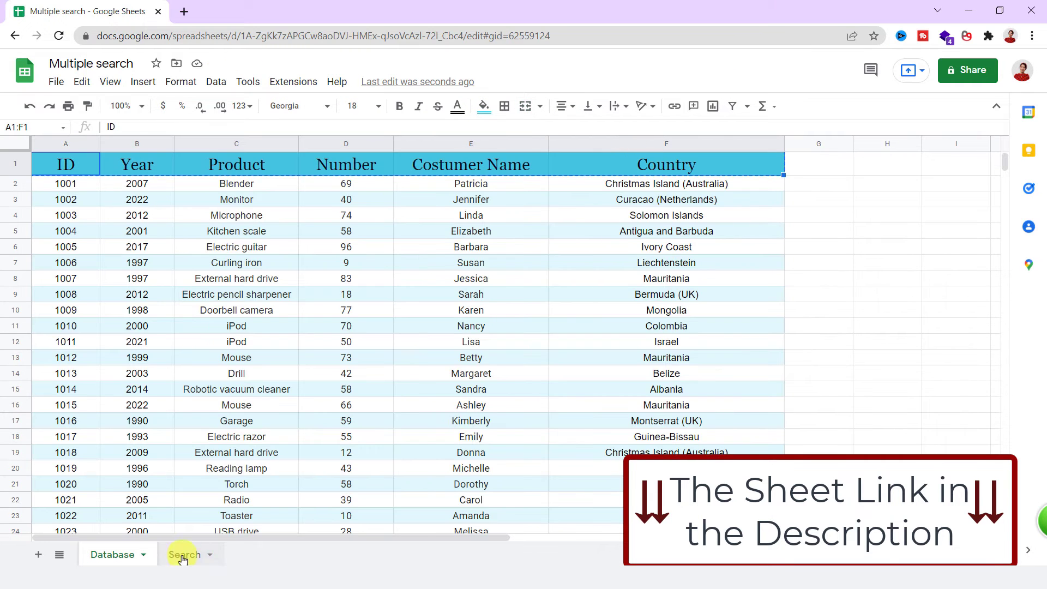
left_click(184, 554)
left_click(140, 318)
key("ctrl+v")
- Apply all borders to the B8:G35 results area and the B6:G7 title-header block
left_click_drag(24, 346, 18, 334)
left_click_drag(134, 347, 713, 501)
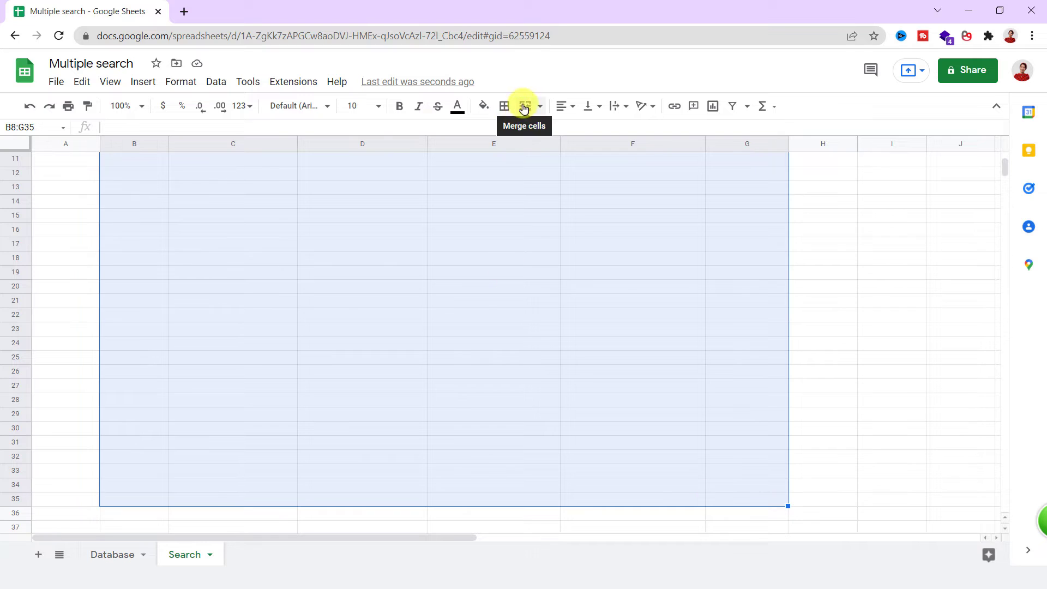
left_click(505, 109)
left_click(507, 131)
scroll(567, 321, "up", 3)
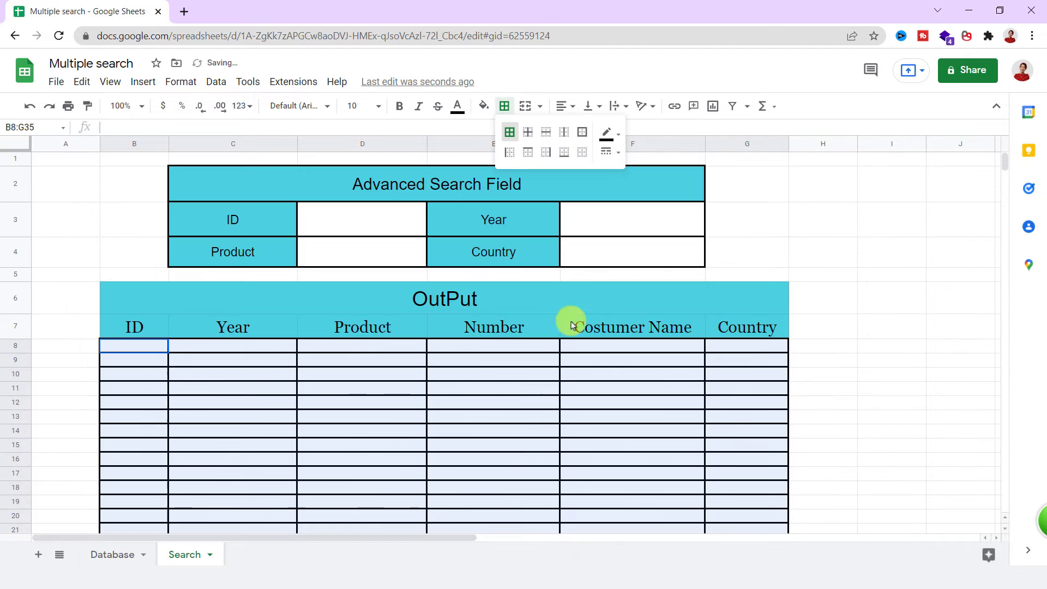
left_click(187, 287)
key("shift+Down")
left_click(505, 109)
left_click(508, 133)
- Change the B8:G35 results area to an outer border only
scroll(339, 460, "down", 2)
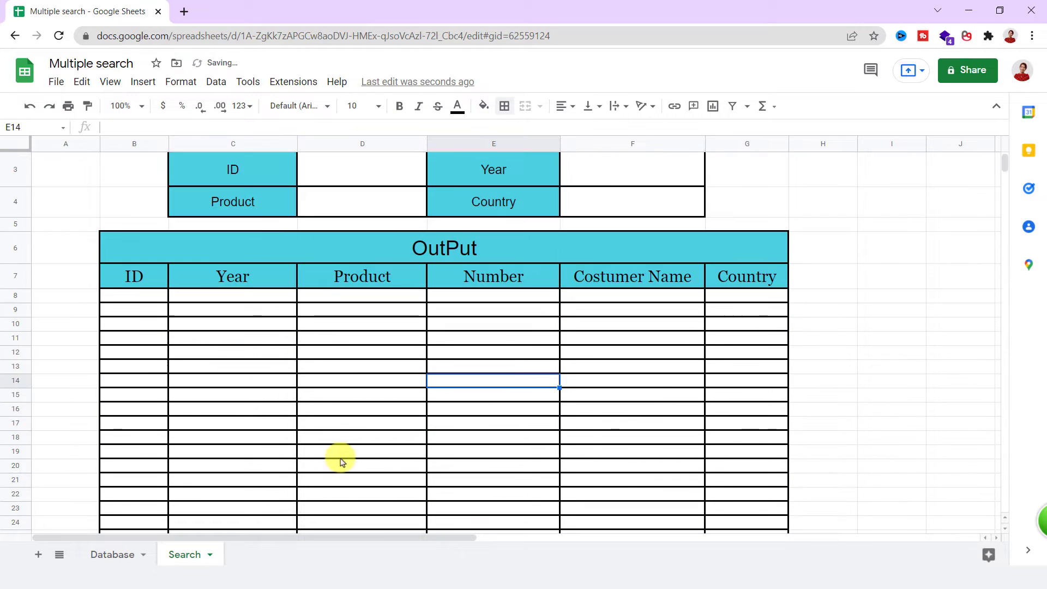
left_click_drag(133, 297, 747, 456)
left_click(505, 106)
left_click(584, 133)
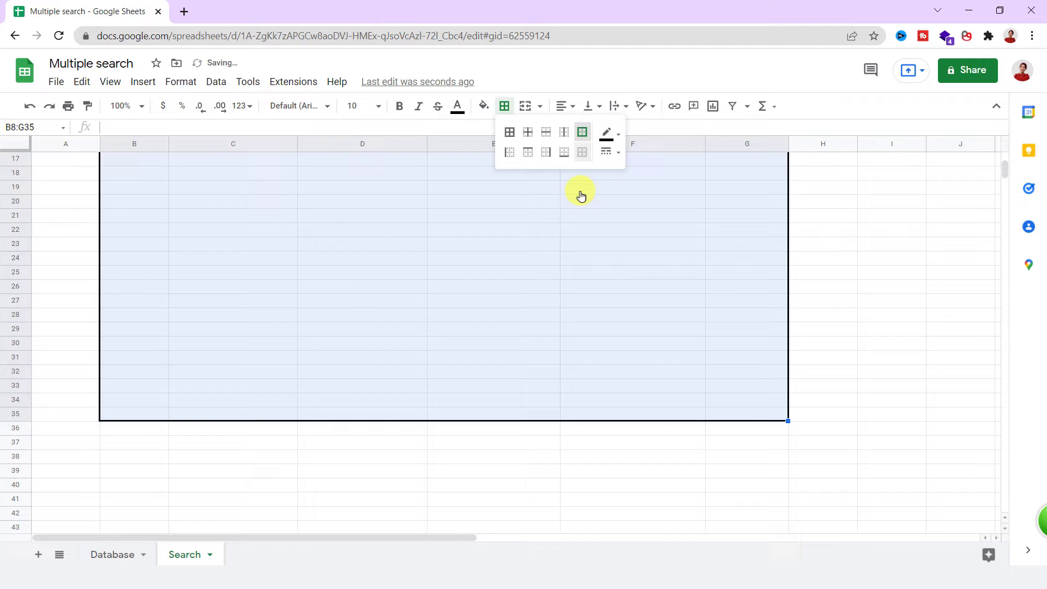
left_click(494, 300)
scroll(474, 311, "up", 3)
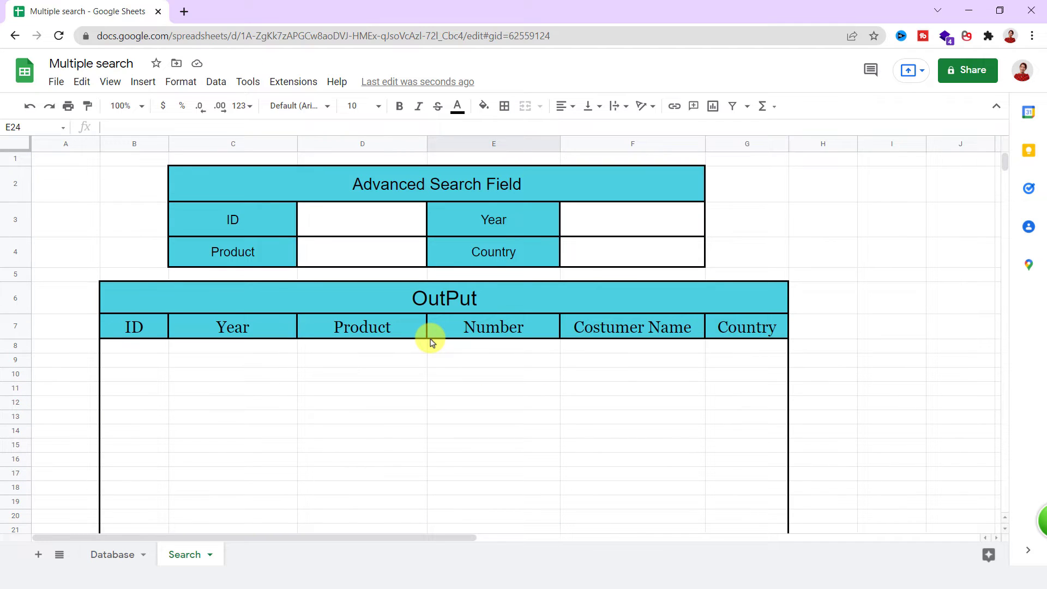
- Hide the Search sheet's gridlines via View > Show > Gridlines
left_click_drag(134, 184, 154, 264)
key("ctrl+a")
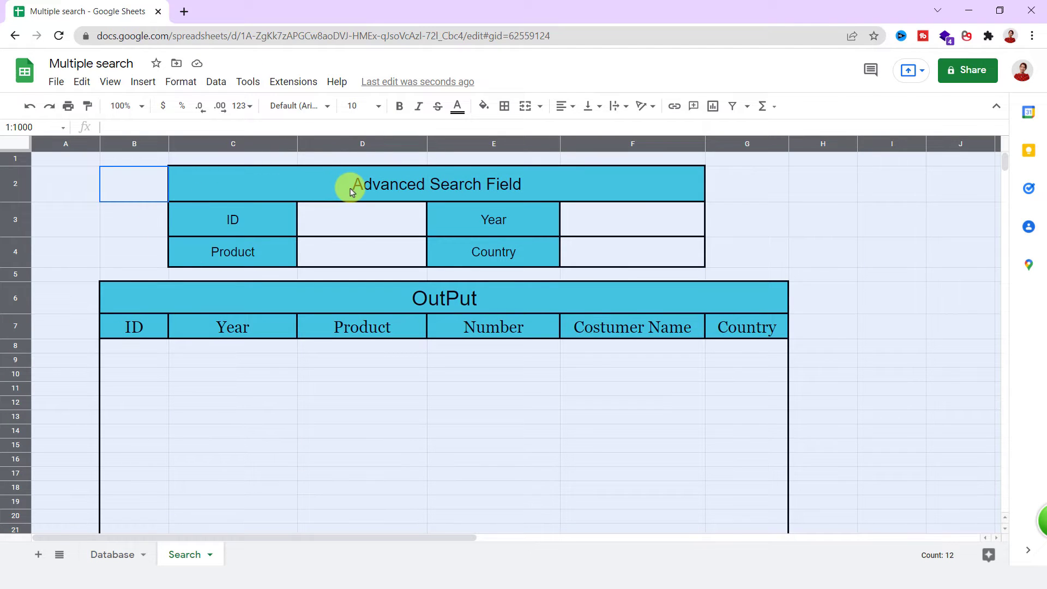
left_click_drag(351, 191, 373, 251)
scroll(311, 360, "down", 1)
left_click_drag(224, 251, 264, 434)
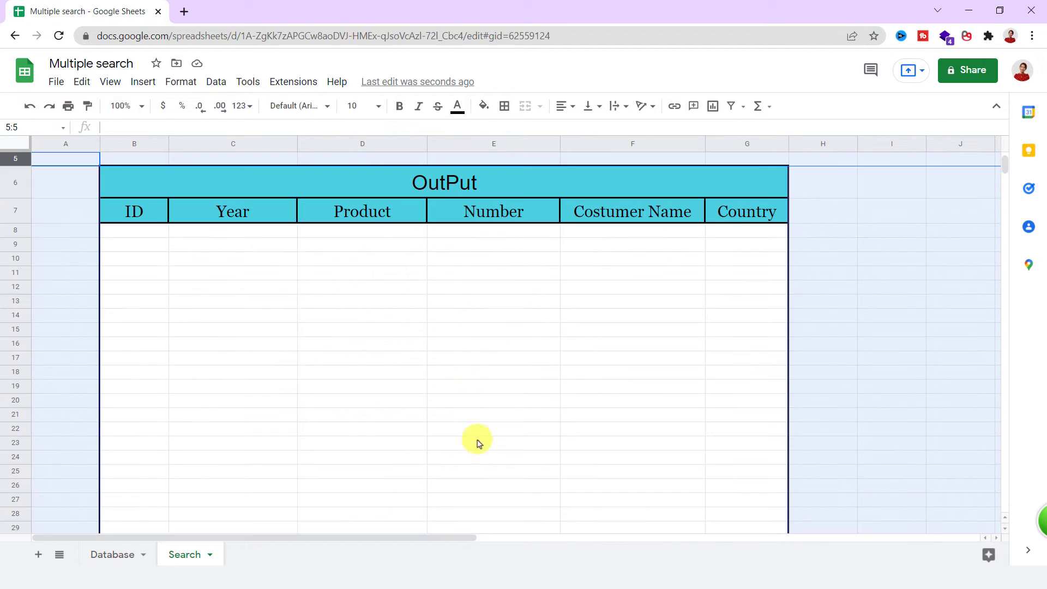
left_click(109, 90)
mouse_move(137, 112)
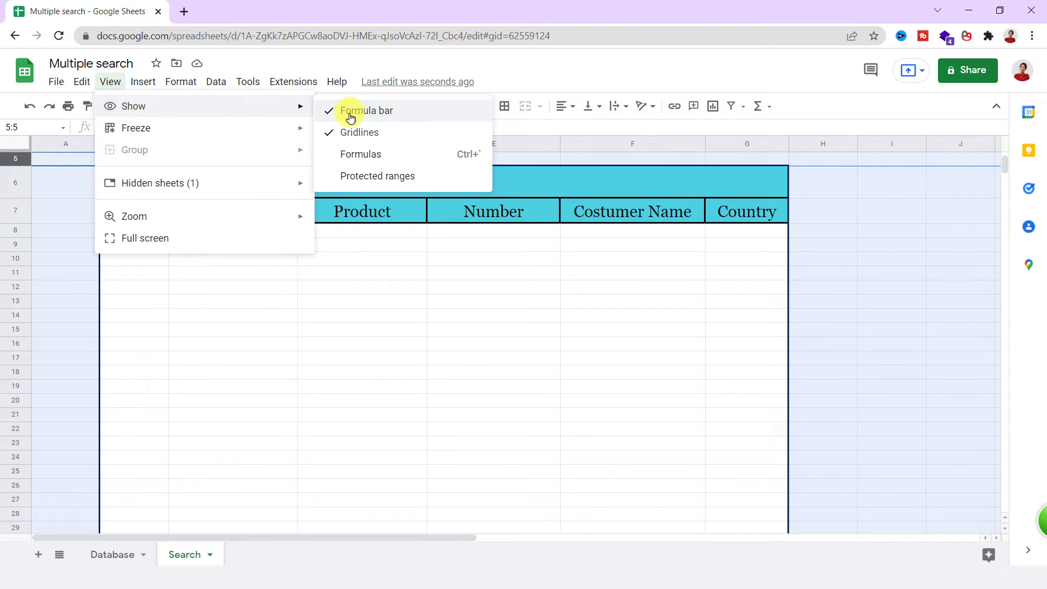
left_click(357, 134)
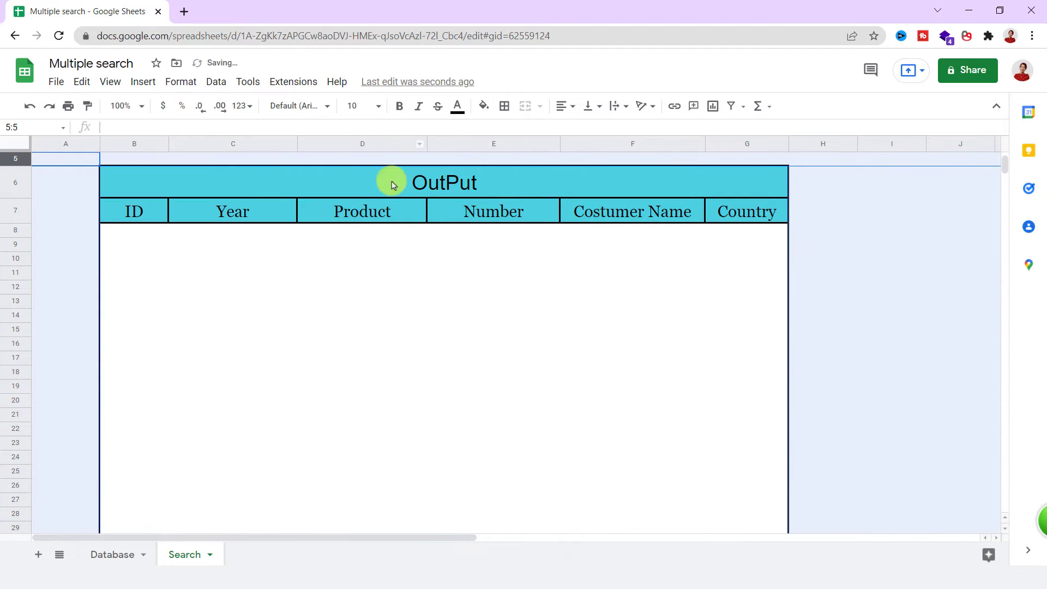
scroll(491, 323, "up", 3)
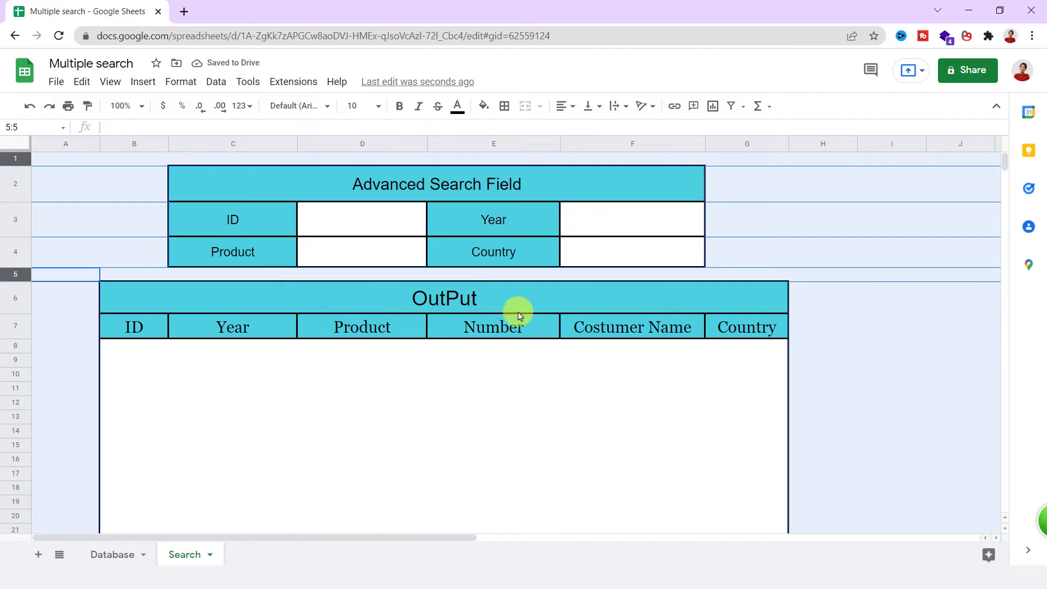
- Fill the sheet background light blue around the tables
left_click(483, 106)
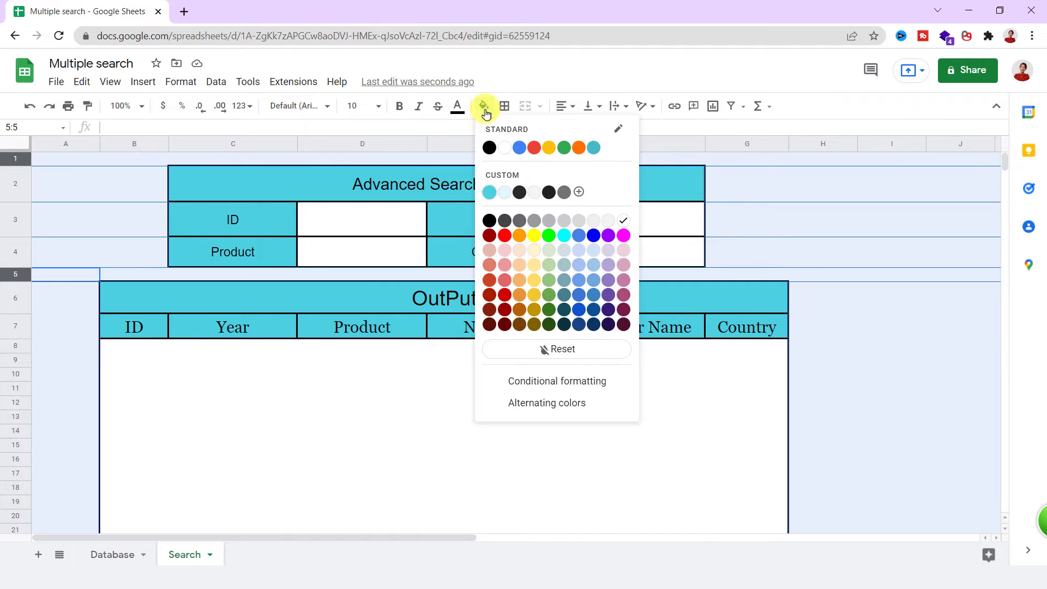
left_click(505, 193)
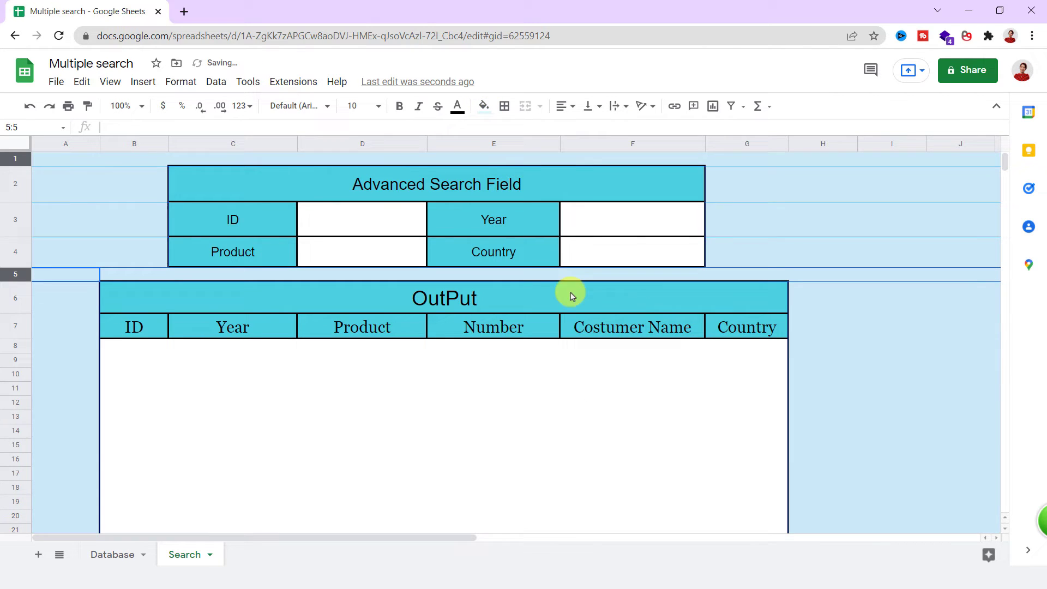
left_click(855, 420)
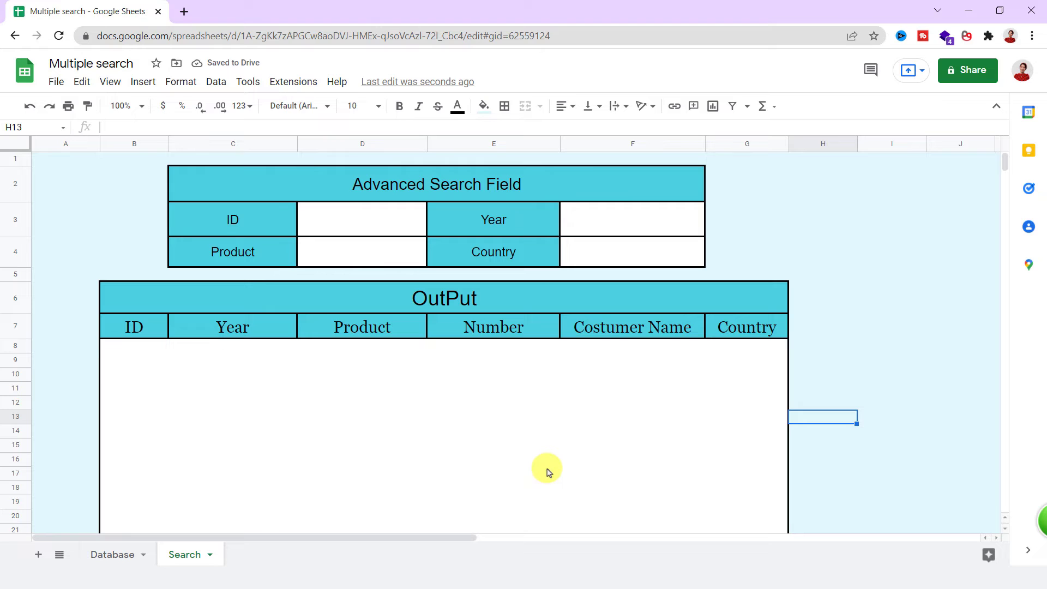
scroll(548, 472, "down", 3)
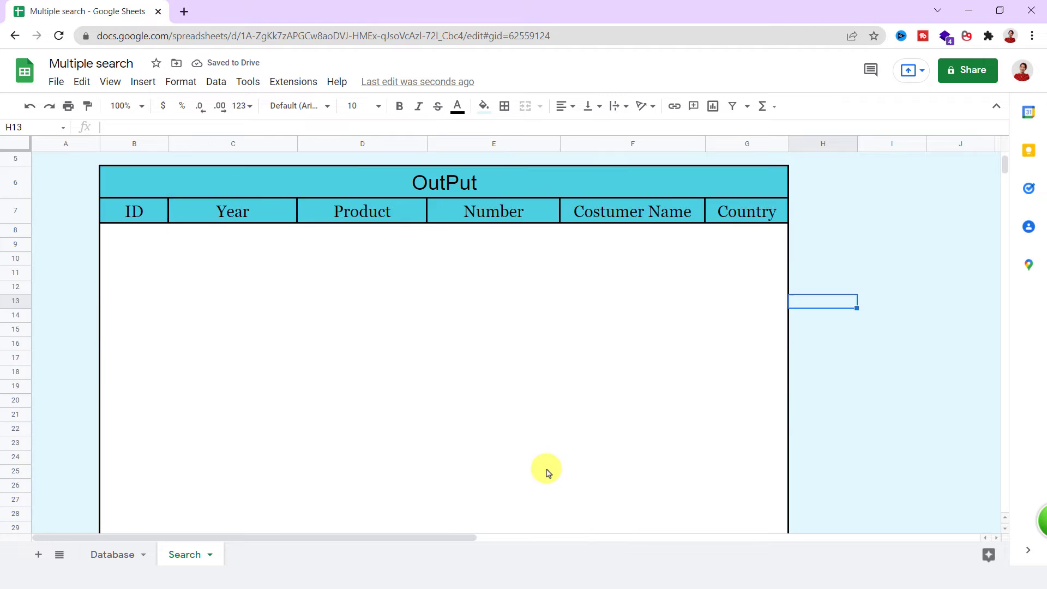
- In cell B8, begin the formula =If(and(Isblank(
scroll(548, 473, "up", 3)
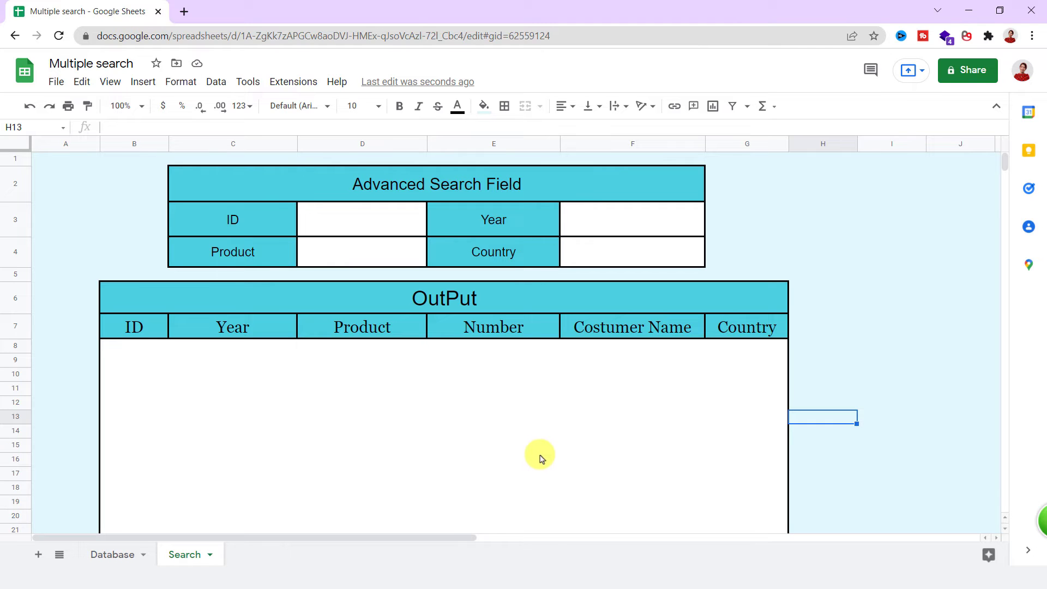
left_click(127, 348)
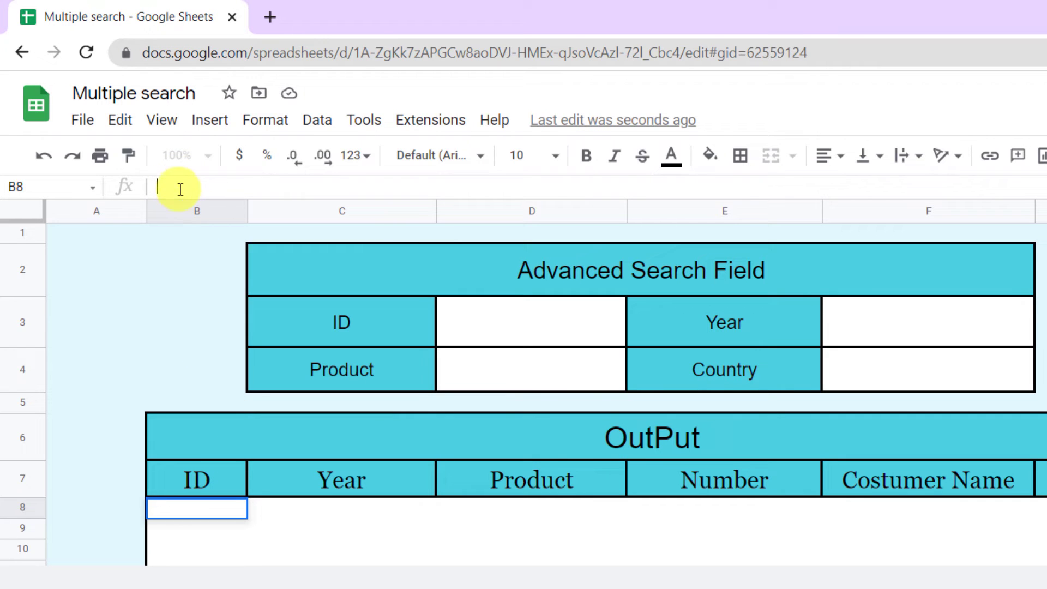
type("=")
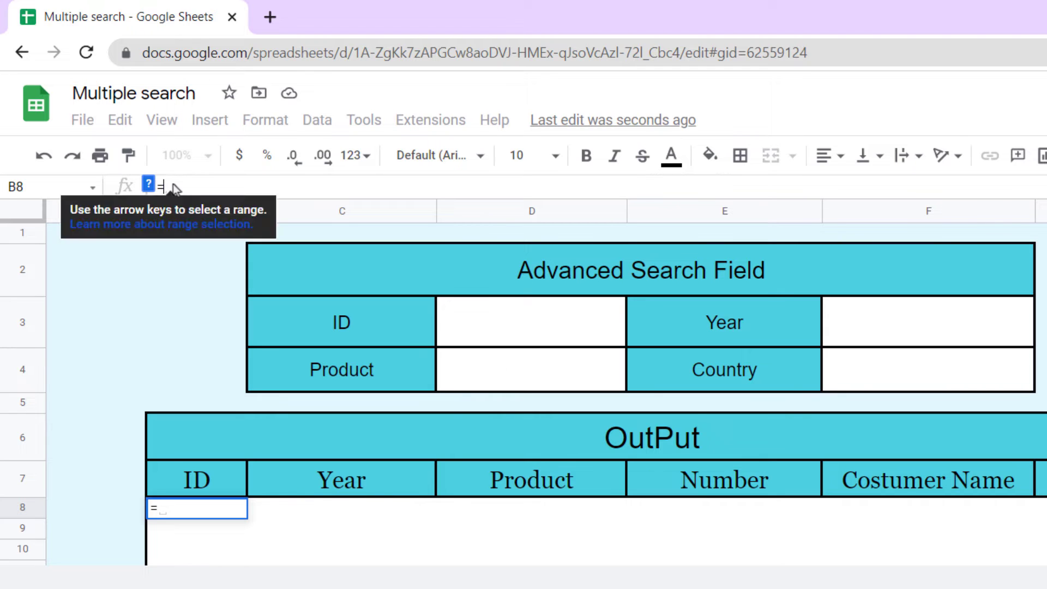
type("If")
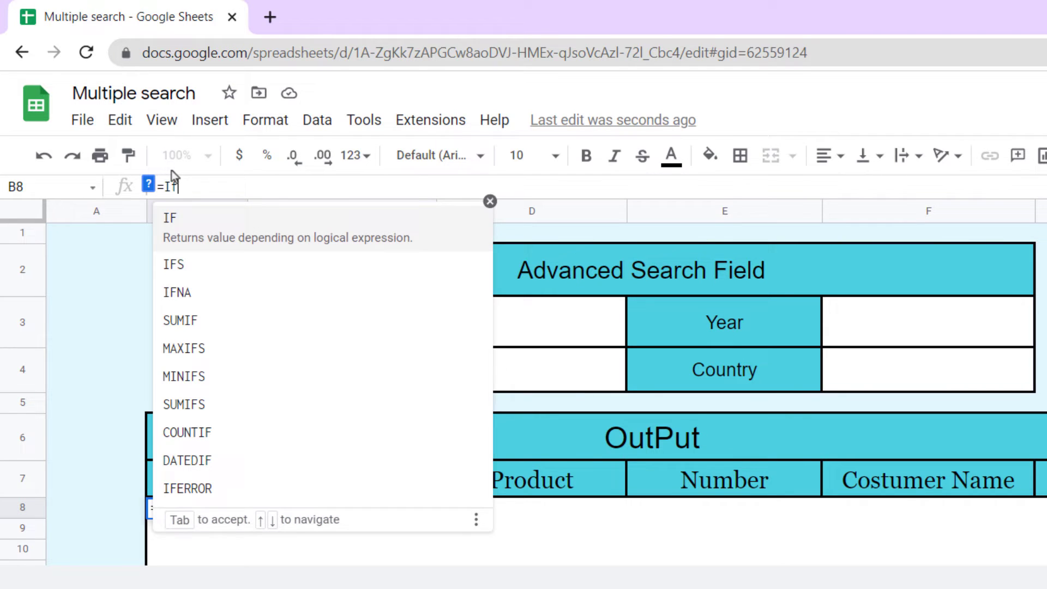
type("(")
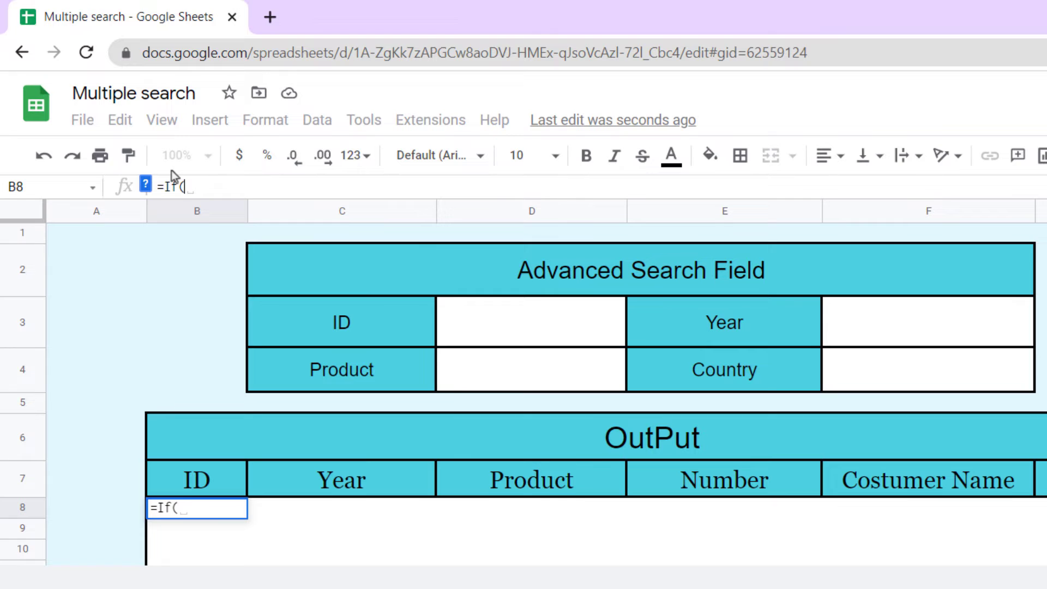
type("and(")
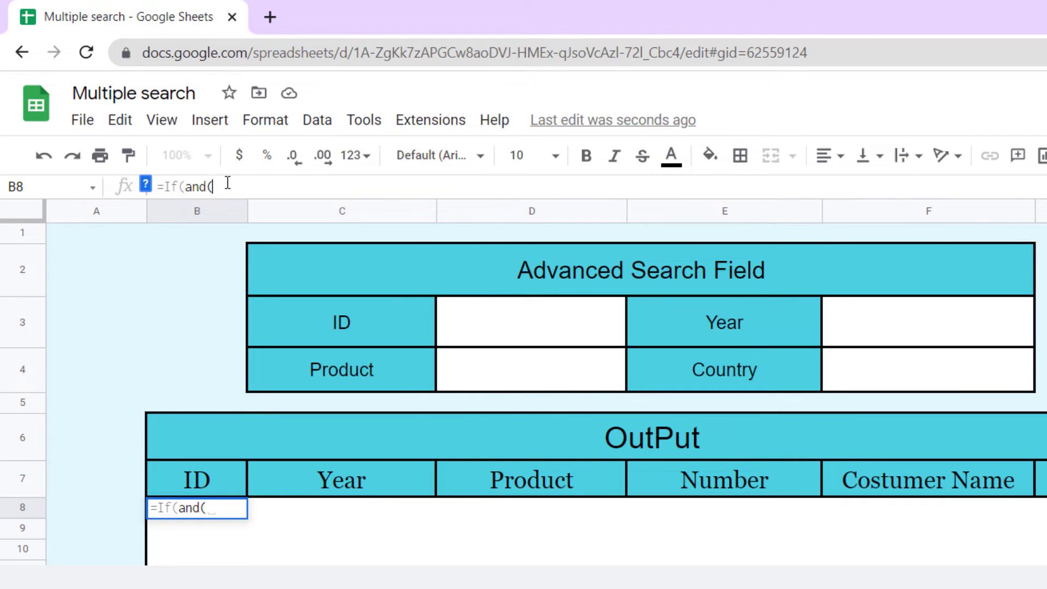
type("Isbl")
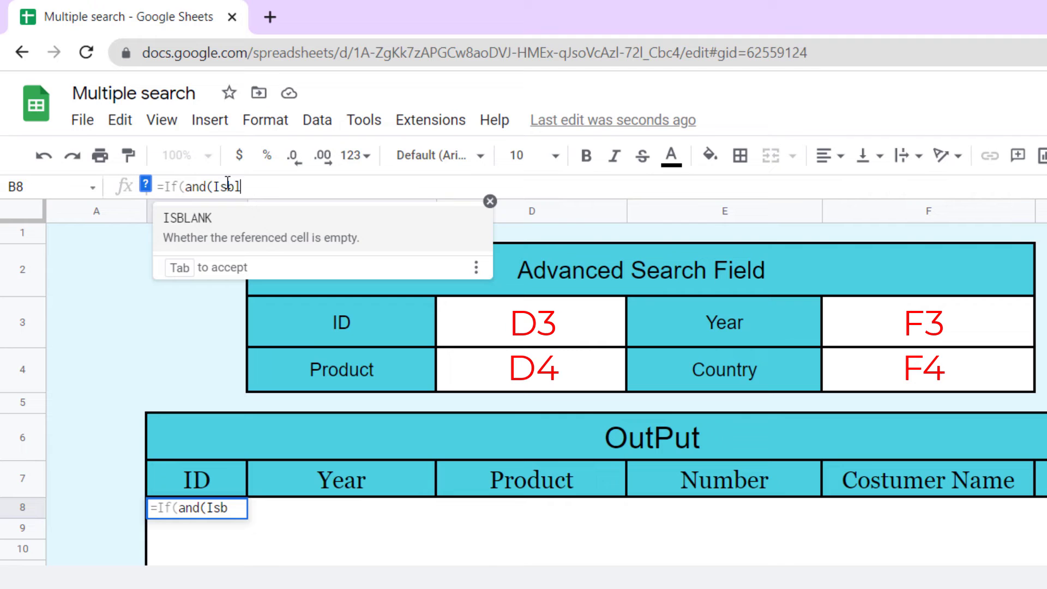
type("ank(")
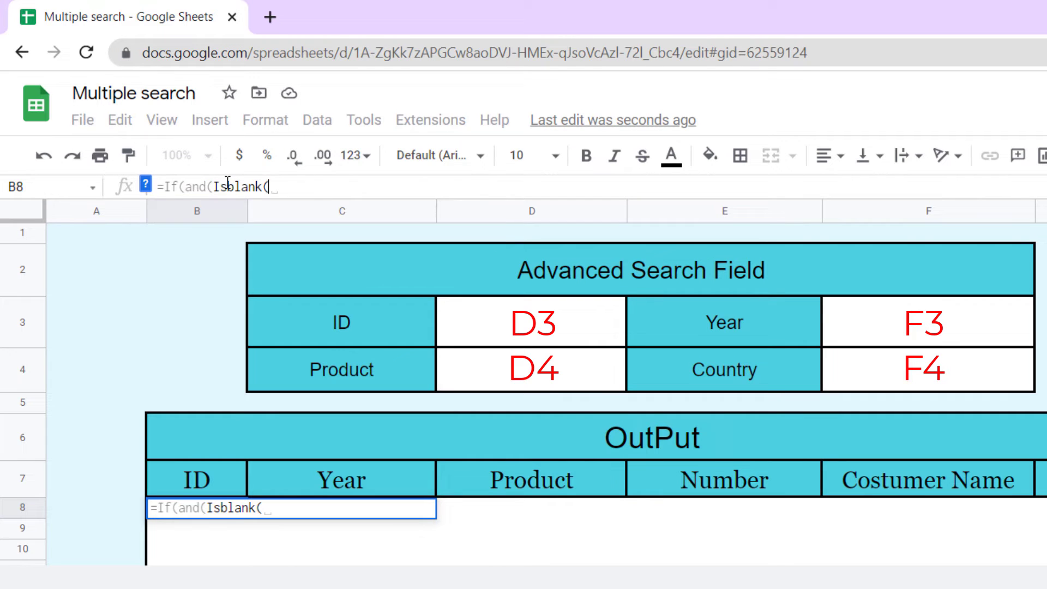
- Complete the AND condition with Isblank tests on D3, F3, D4 and F4
left_click(483, 323)
type(")")
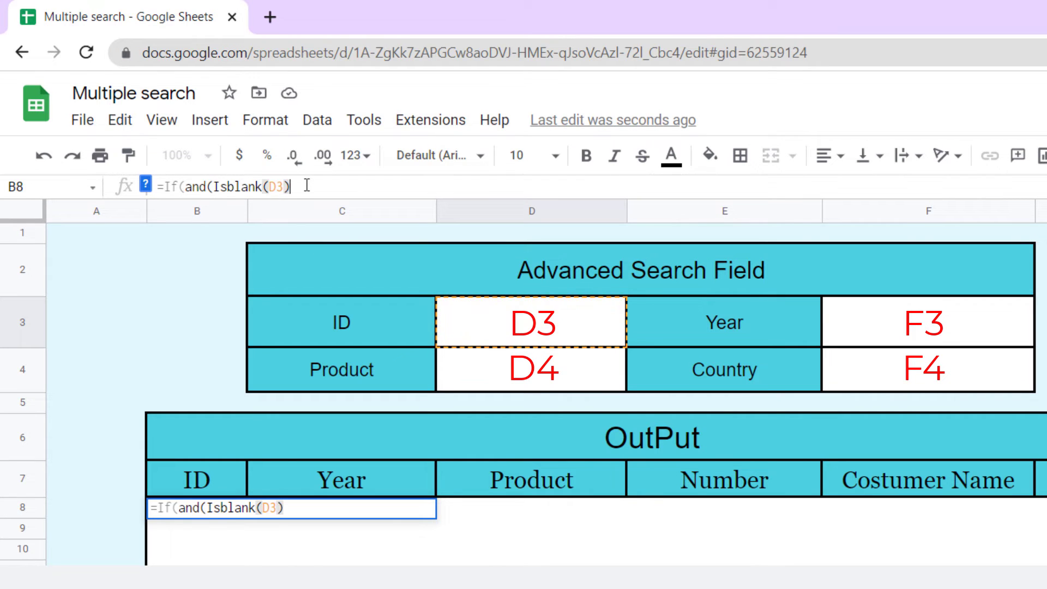
type(",Isbl")
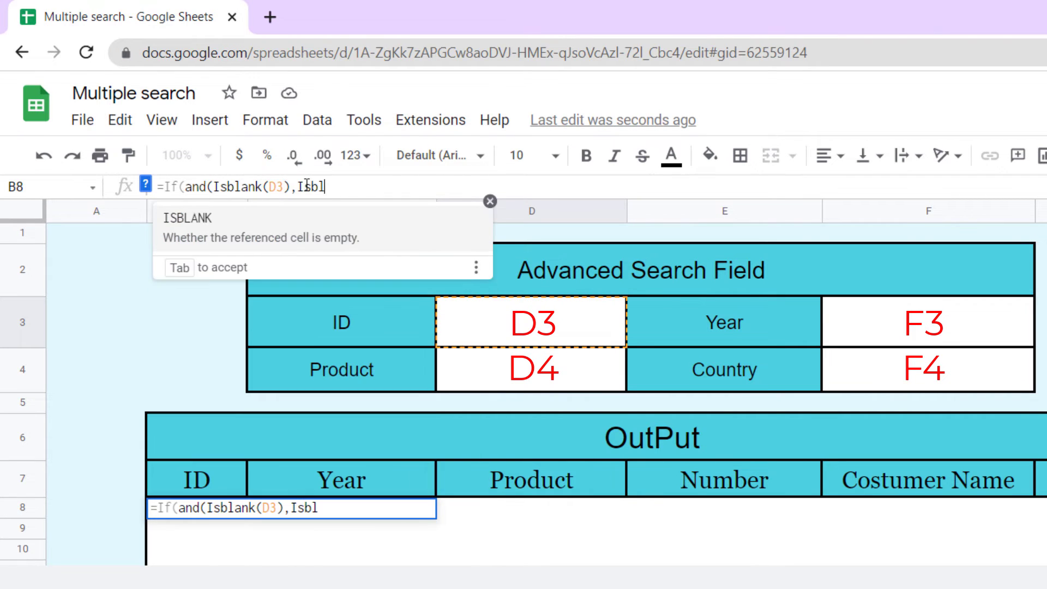
type("ank(")
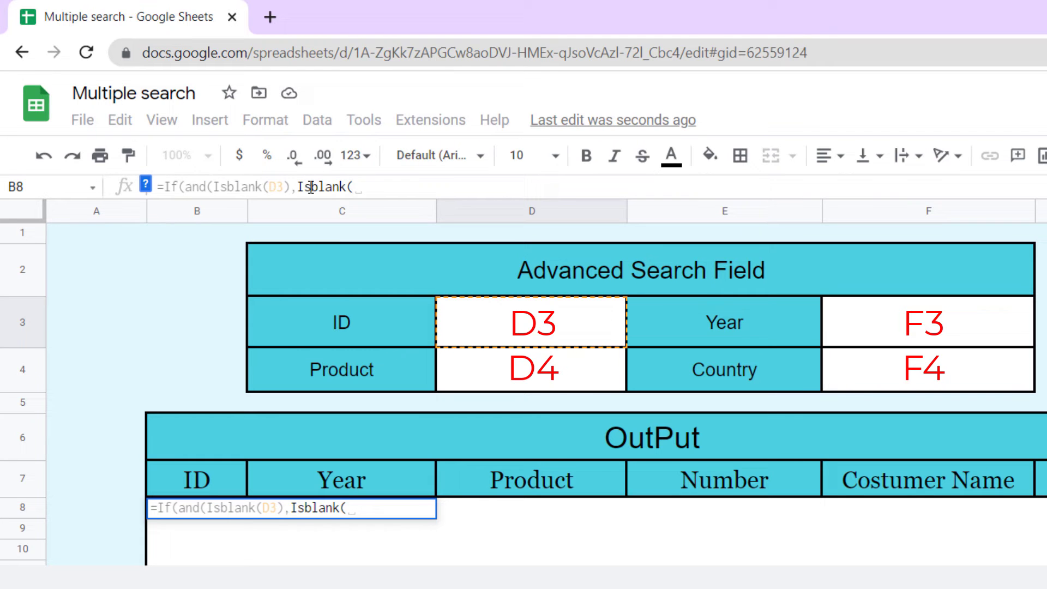
type("F3)")
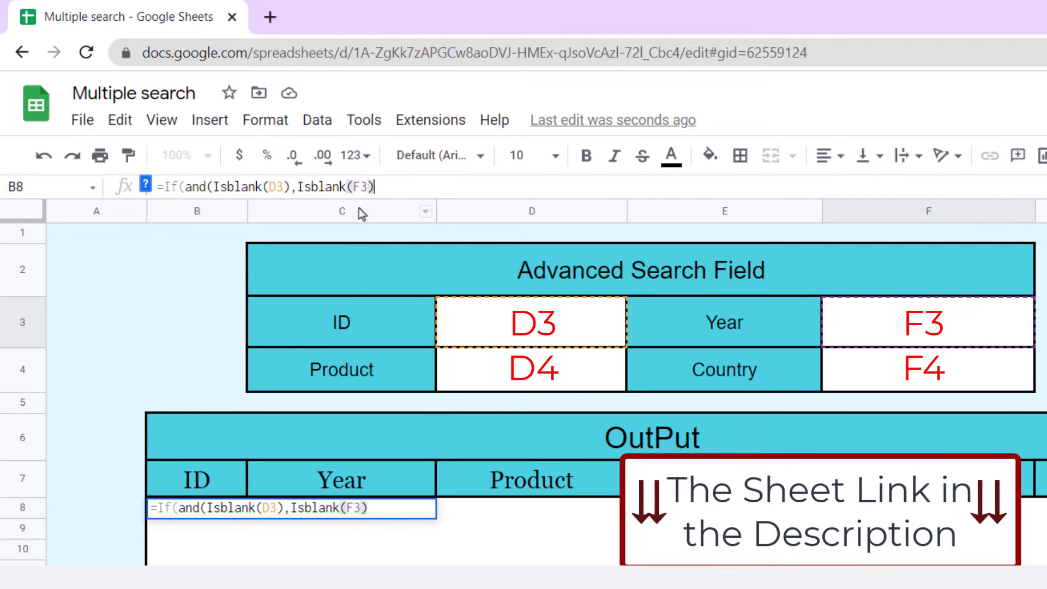
type(",Is")
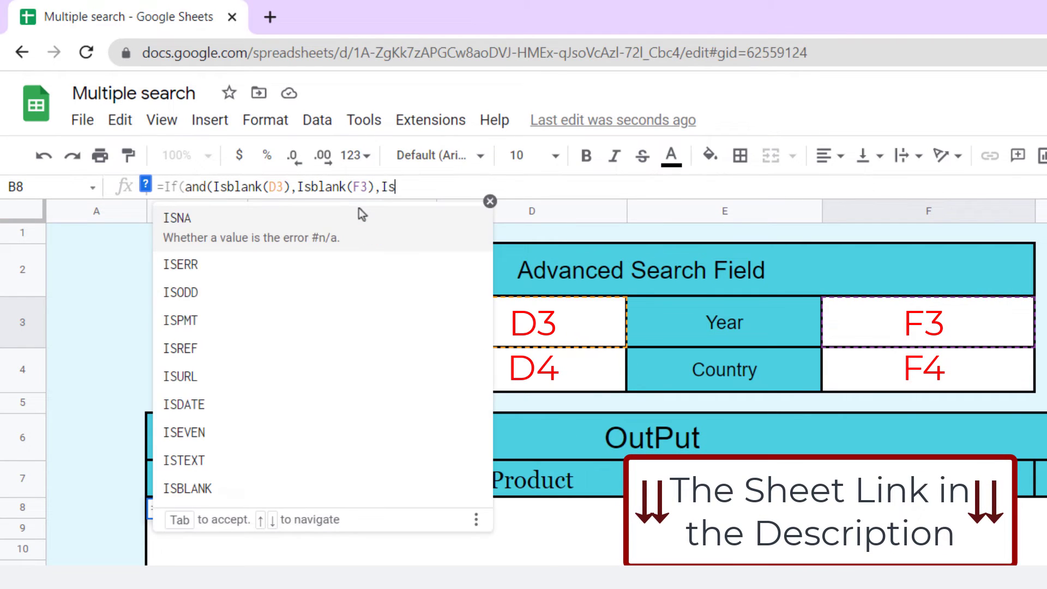
type("blank(")
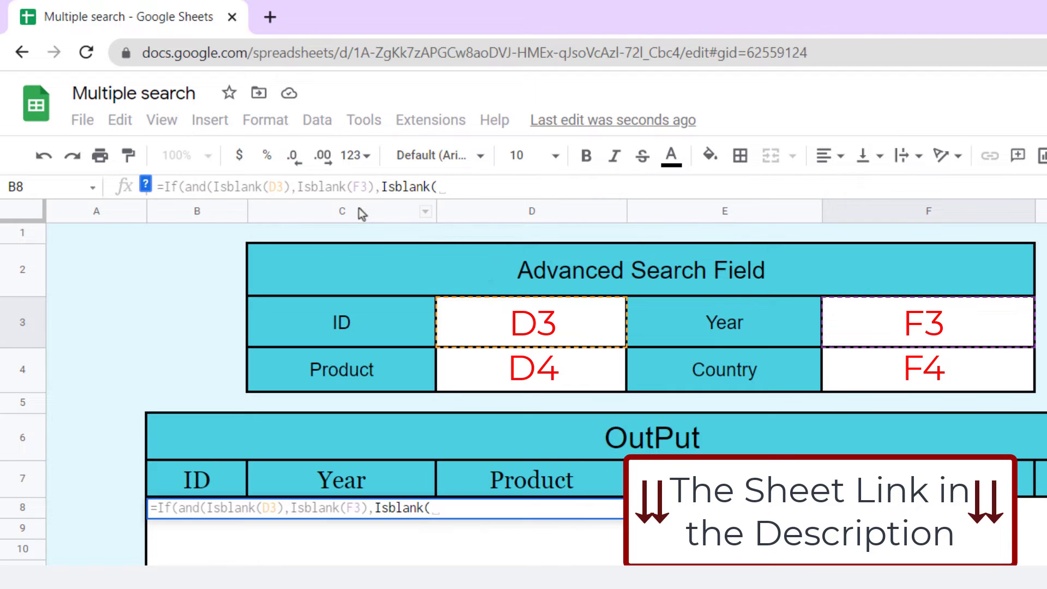
left_click(499, 357)
left_click(480, 187)
type(")")
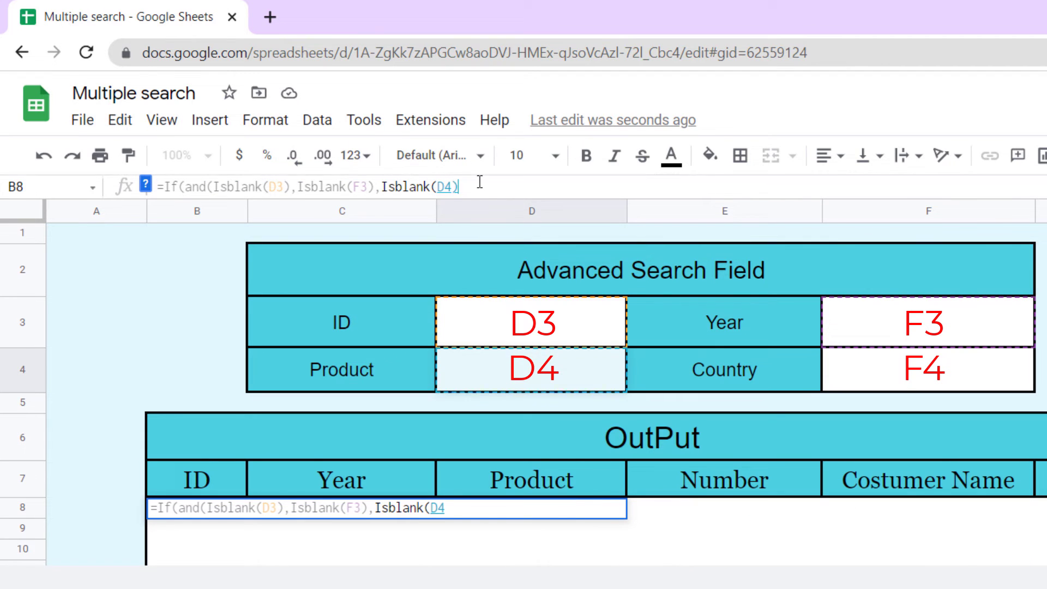
type(",Isbla")
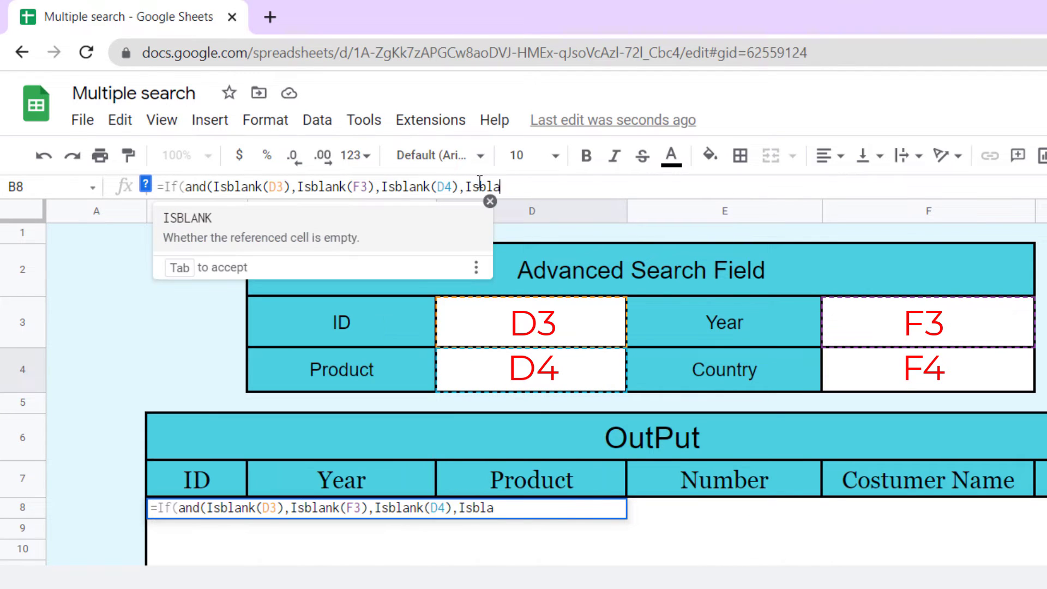
type("nk(")
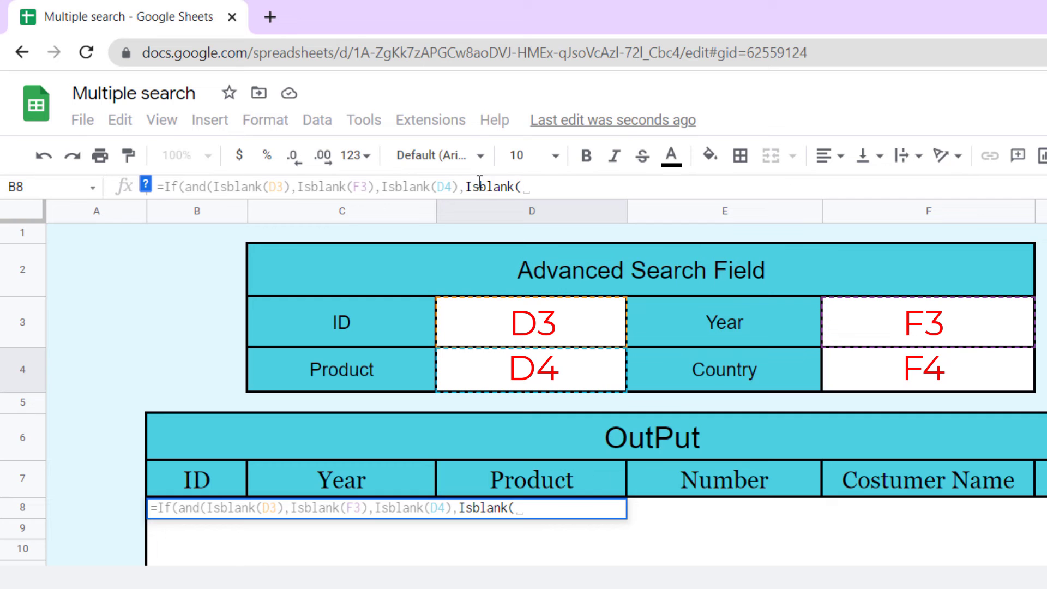
left_click(900, 368)
left_click(549, 188)
type("))")
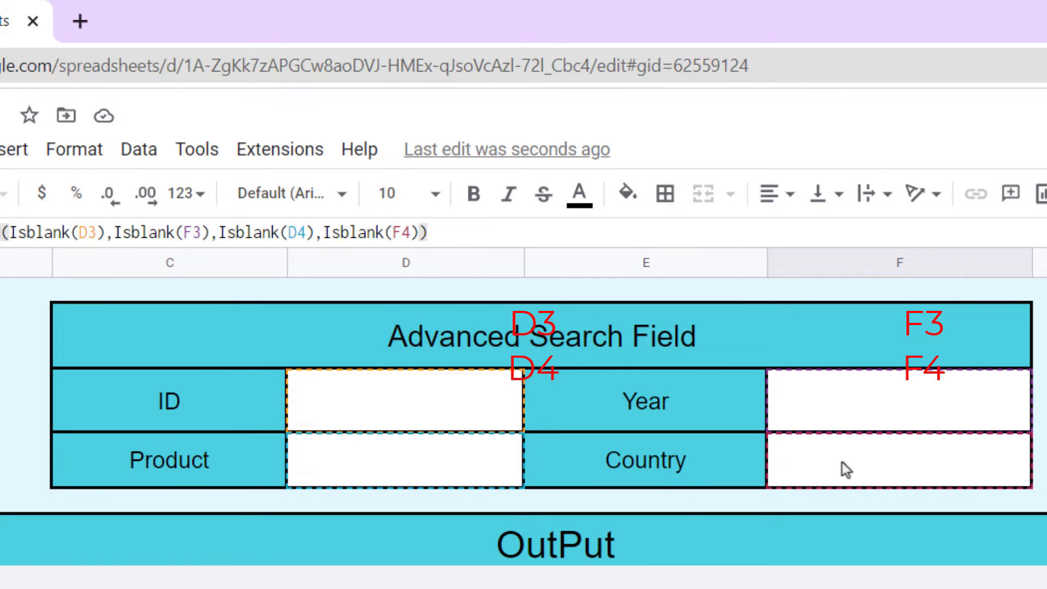
- Append ," ",filter(( so empty searches return a space, otherwise starting a FILTER
type(",")
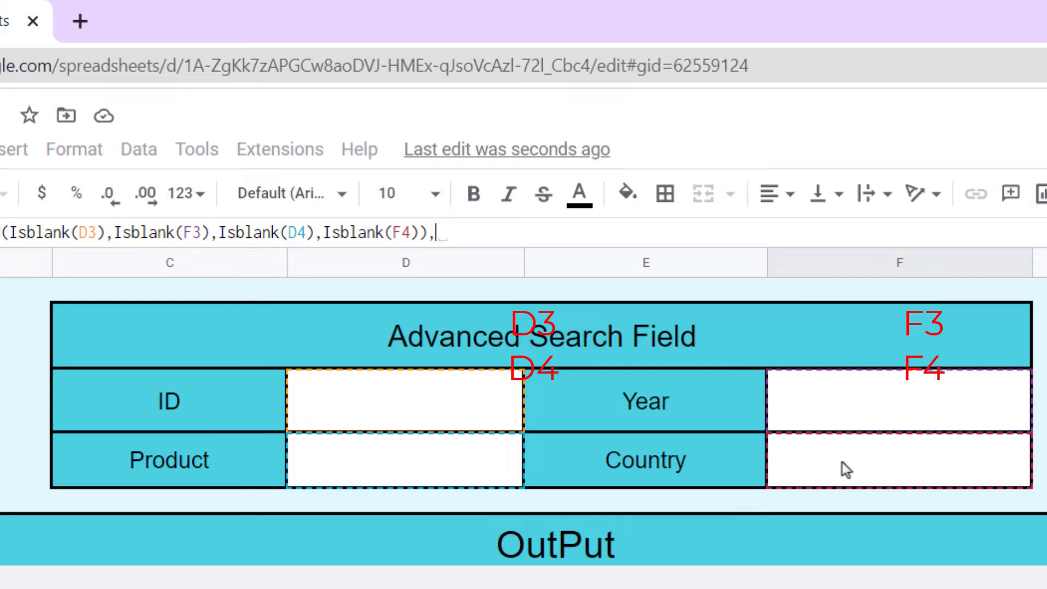
type("\"")
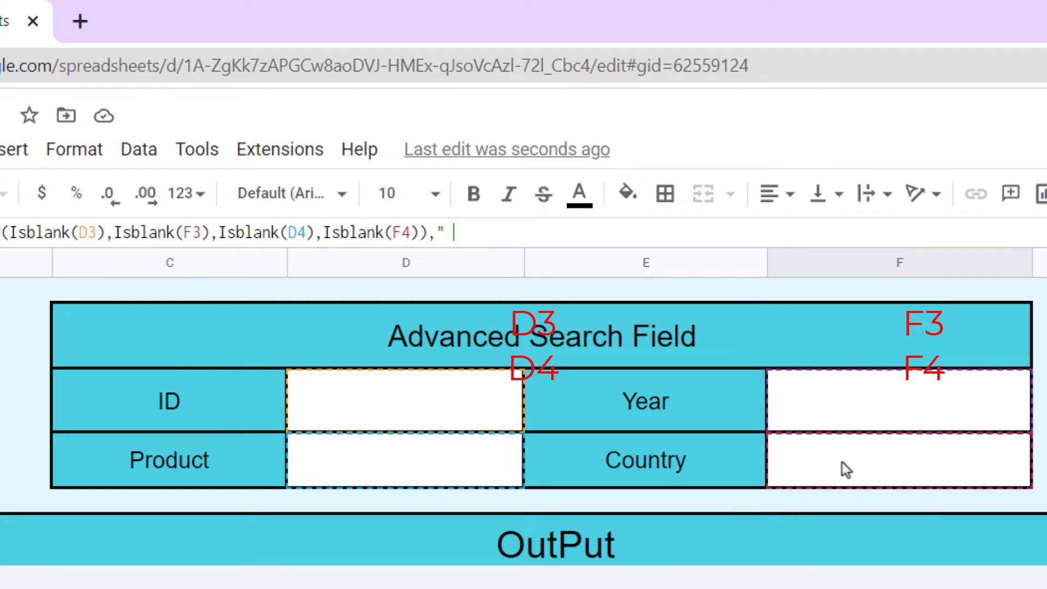
type(" \",")
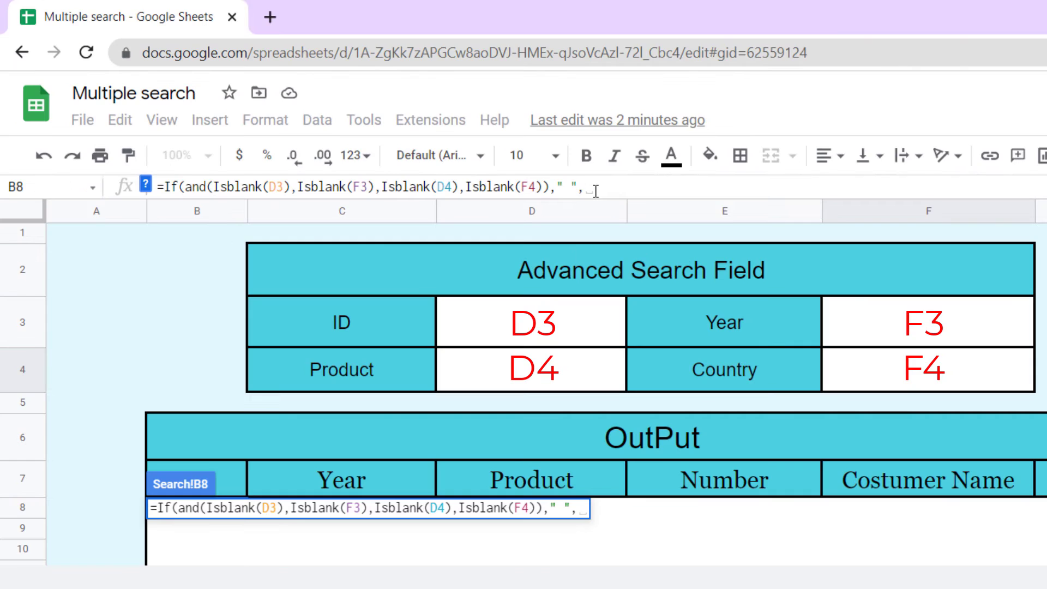
type("filter")
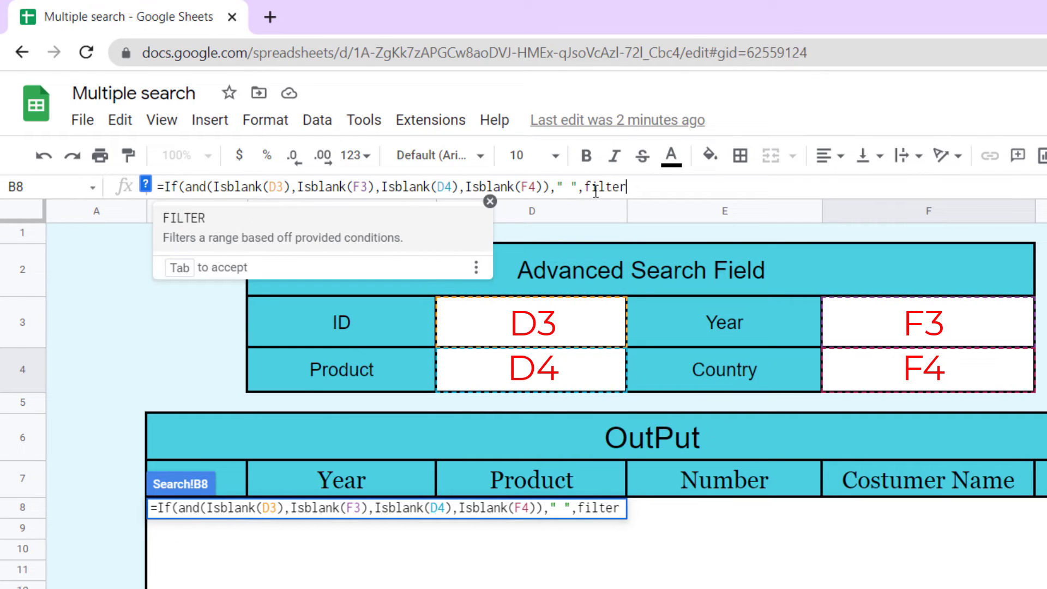
type("(")
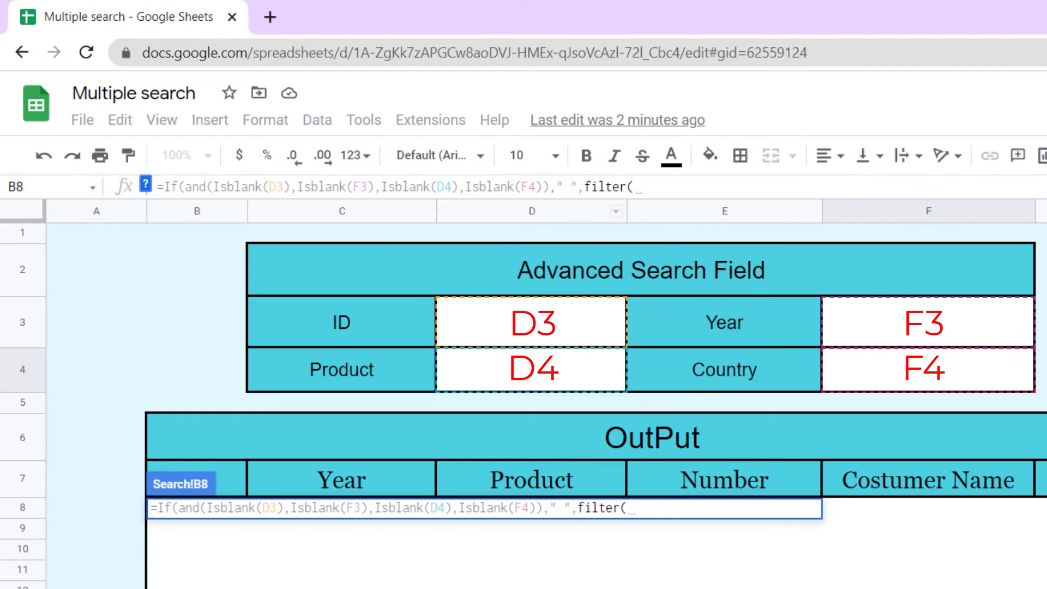
type("(")
- Make the open-ended Database!A2:F range the data of B8's FILTER and begin its SEARCH condition
key("ctrl+shift+Page_Up")
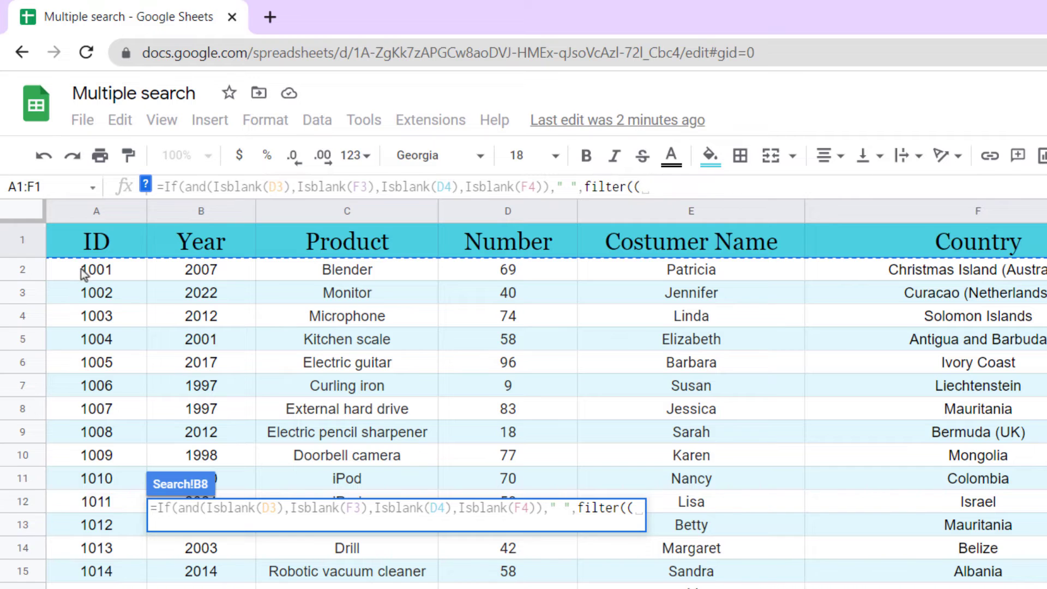
left_click_drag(83, 272, 1001, 243)
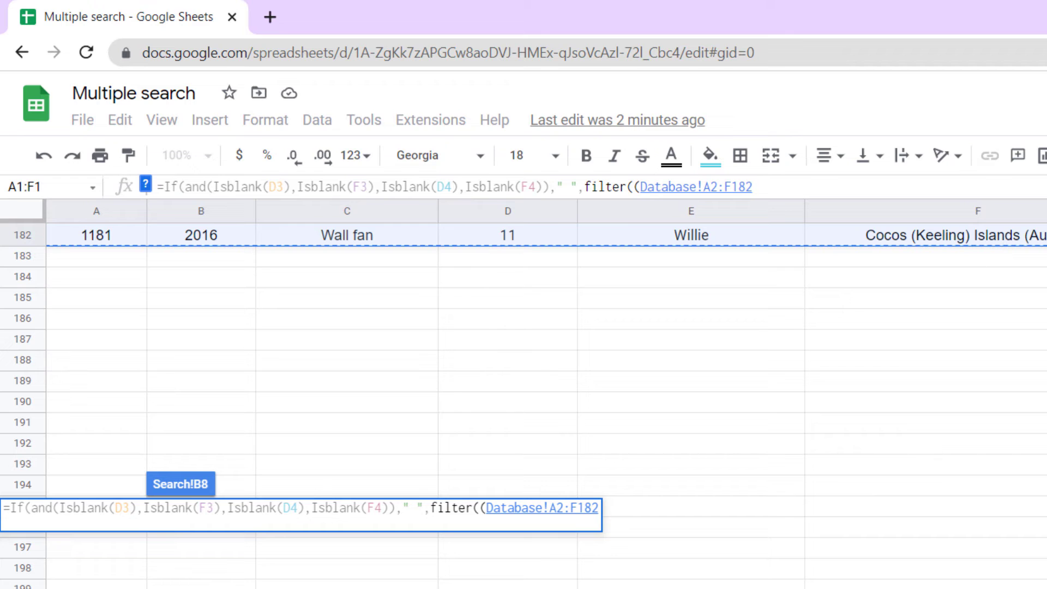
left_click(180, 484)
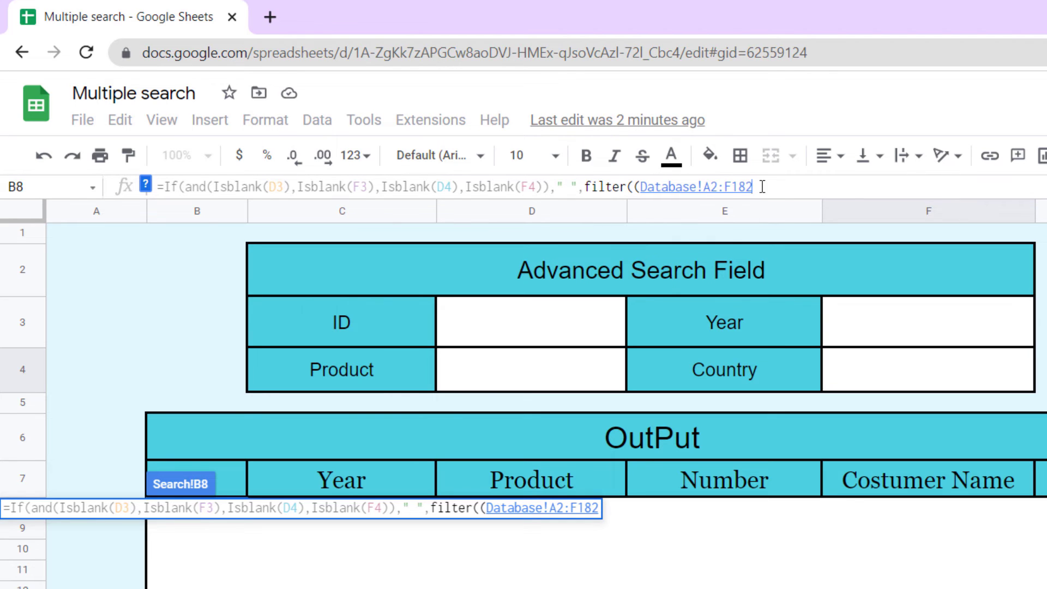
key("shift+Left")
key("shift+Left")
key("shift+Left")
key("BackSpace")
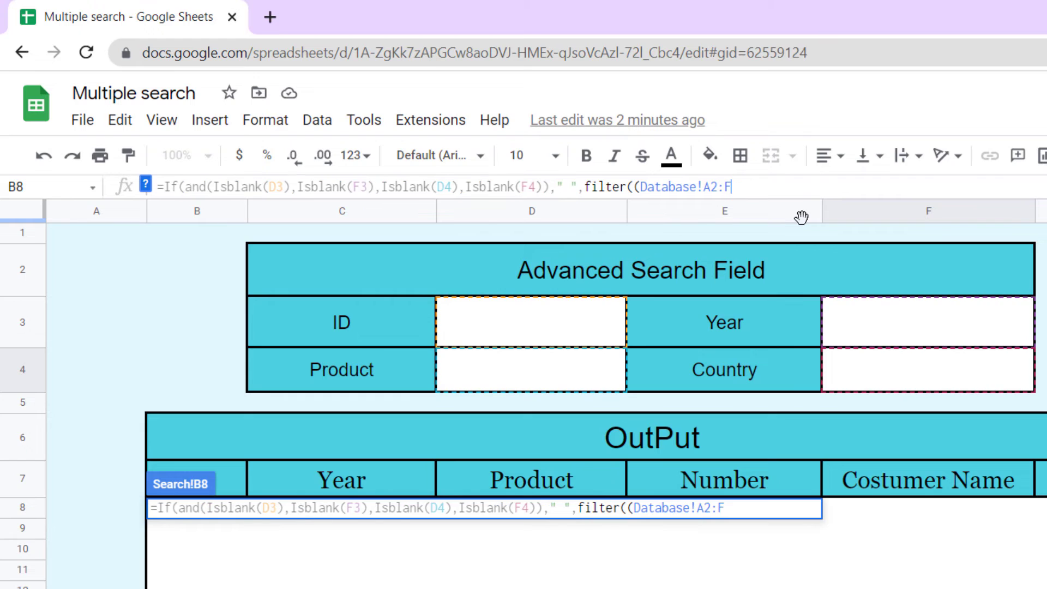
type(")")
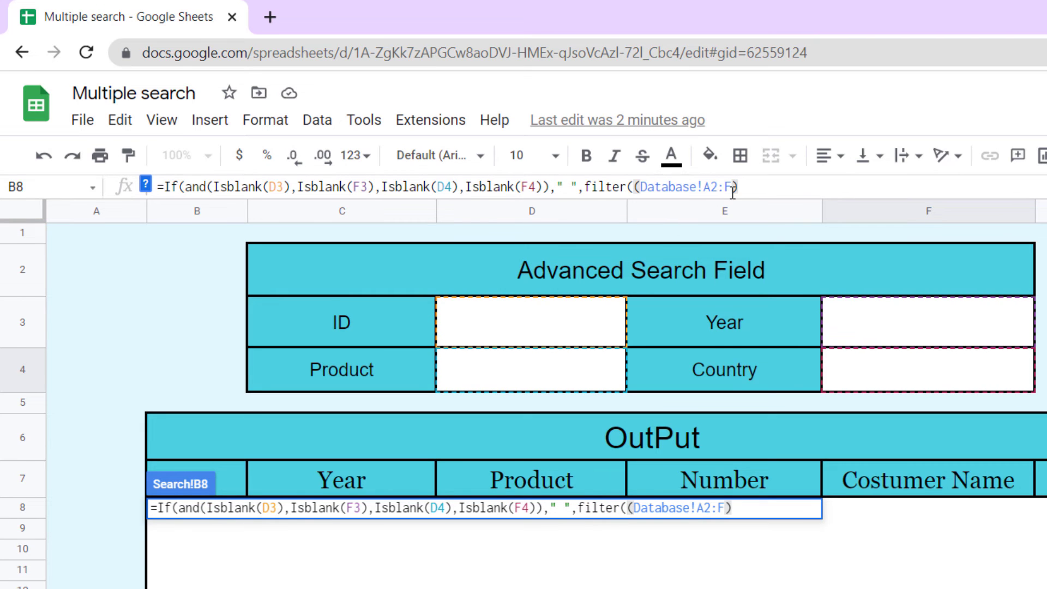
type("),s")
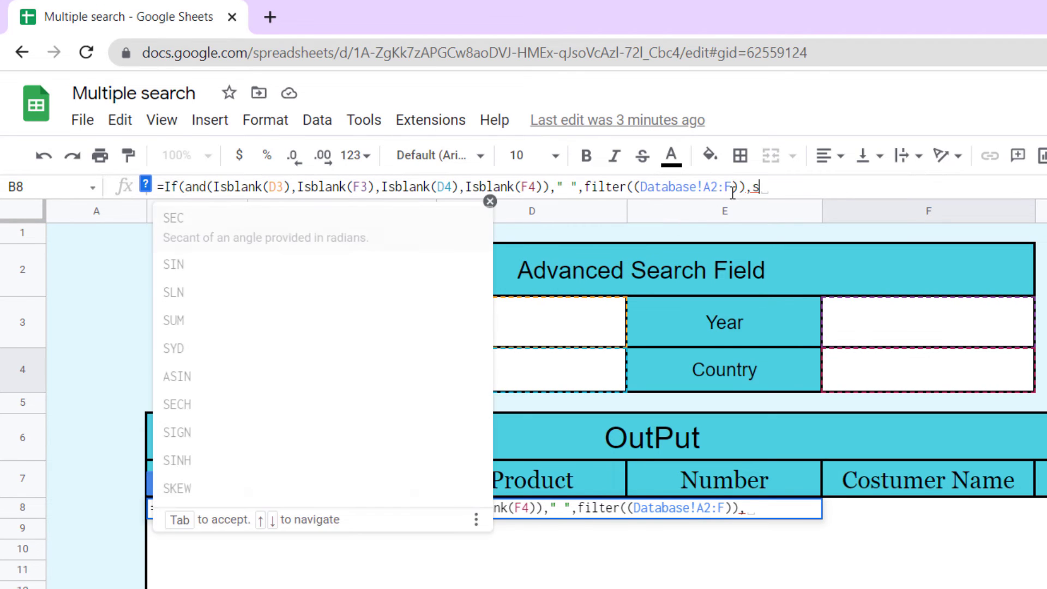
type("earch")
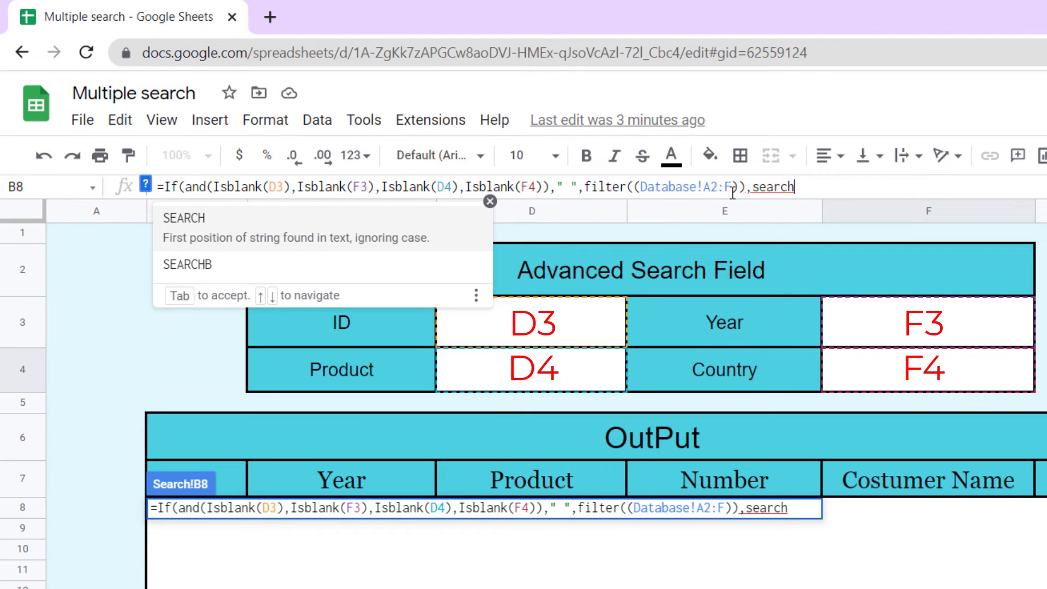
- Add the condition SEARCH(D3,Database!A2:A) to B8's FILTER and start a second SEARCH on F3 against Database
key("Tab")
left_click(498, 328)
left_click(830, 185)
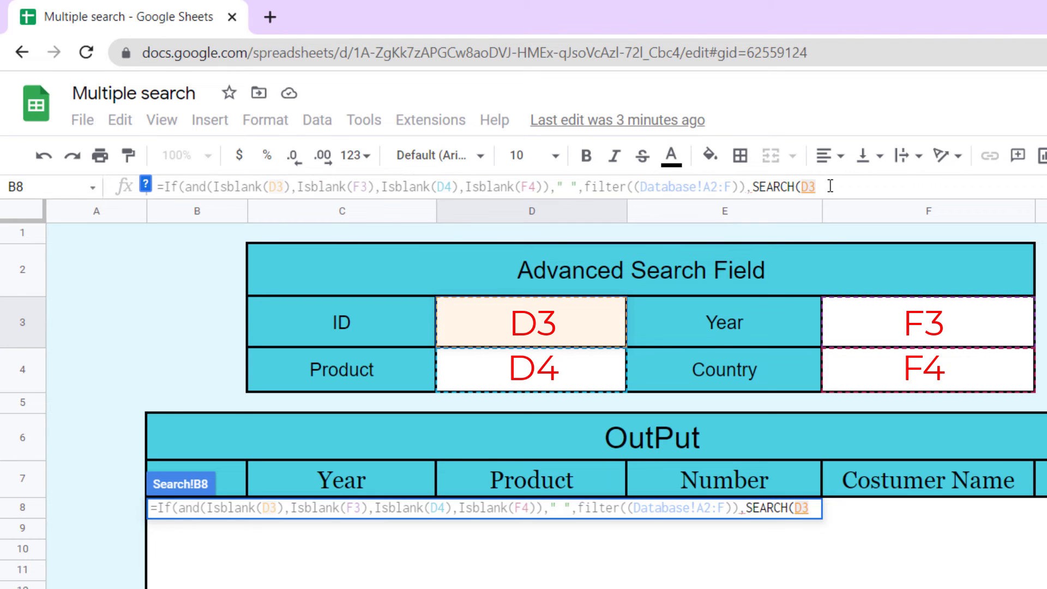
type(",")
key("ctrl+shift+Page_Up")
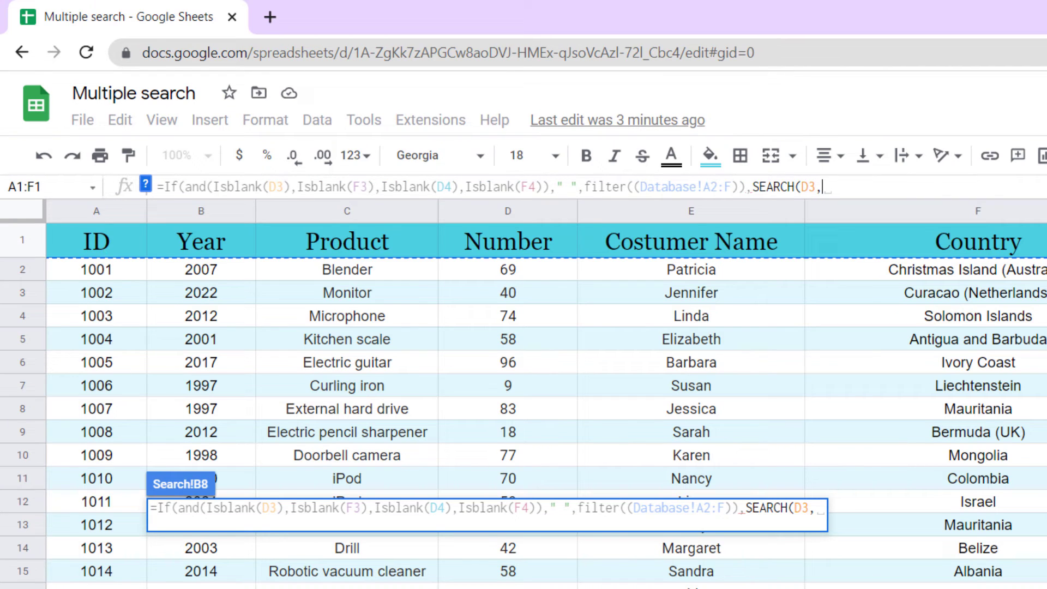
key("ctrl+shift+Page_Down")
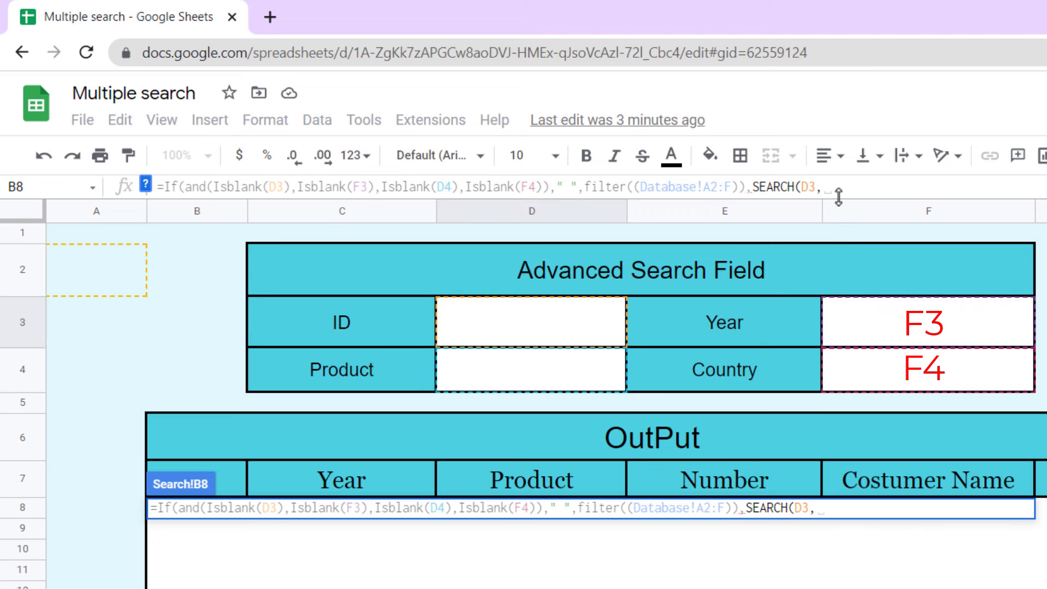
type("Database")
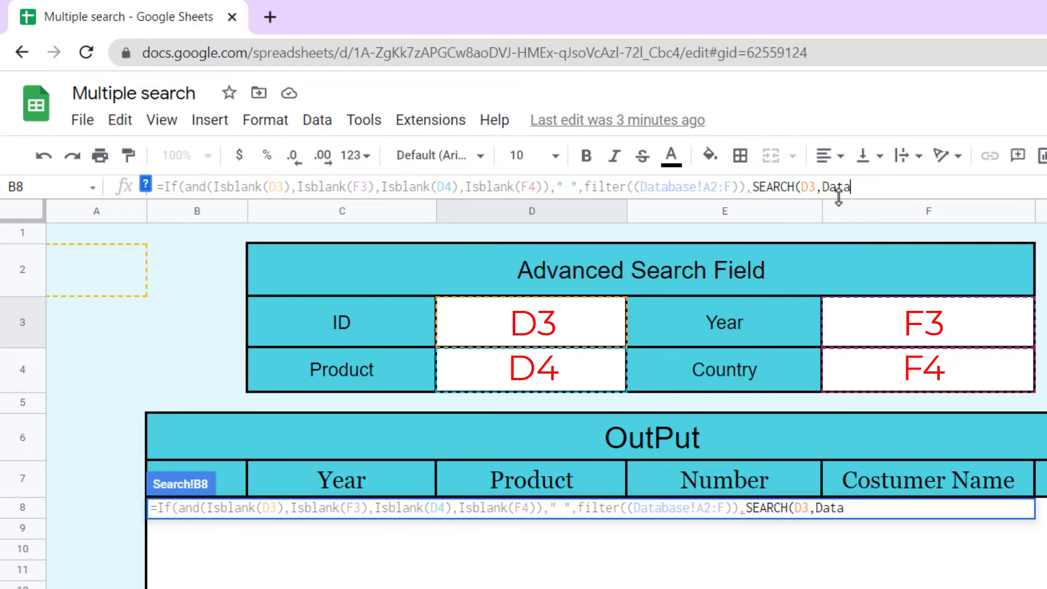
type("!A2:A")
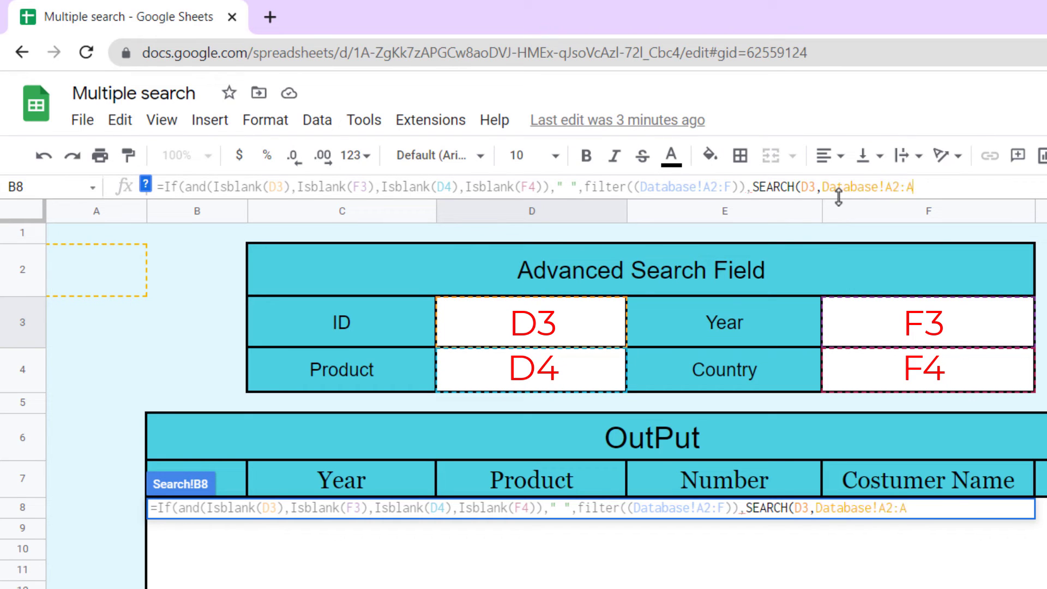
type("),")
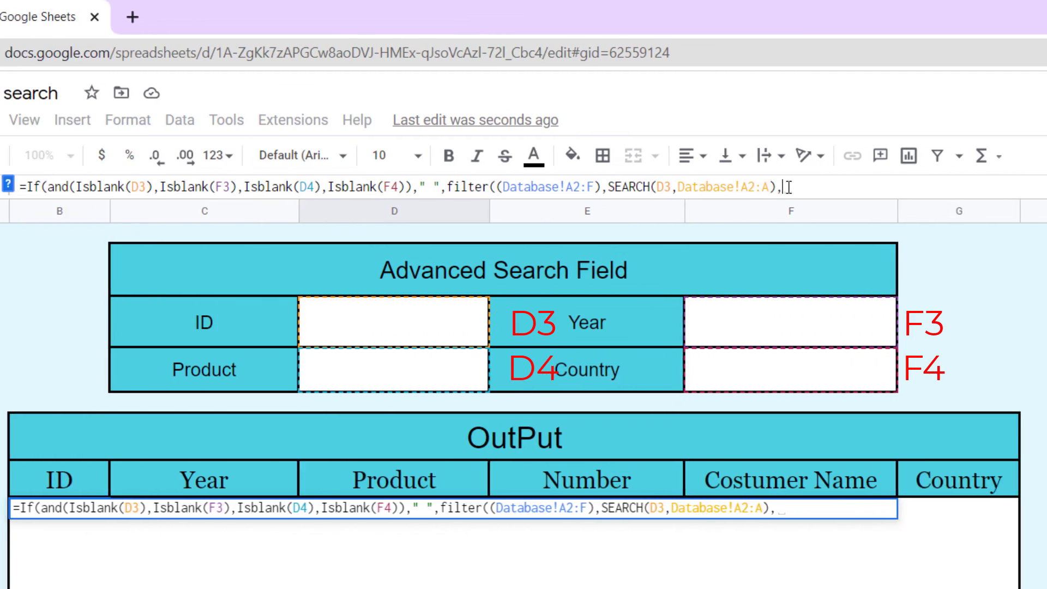
type("Search(")
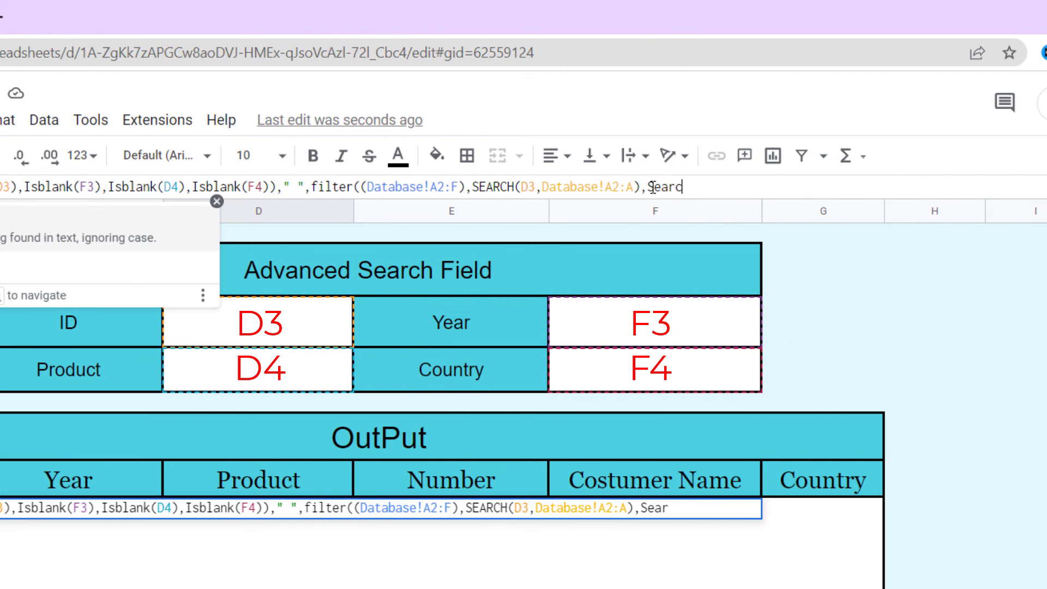
left_click(626, 325)
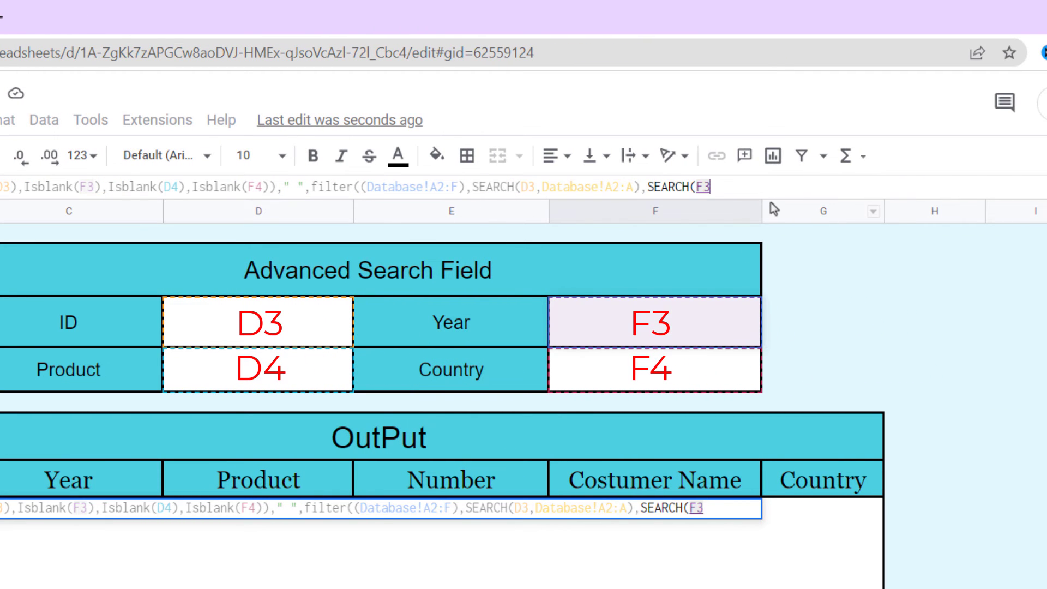
type(",Data")
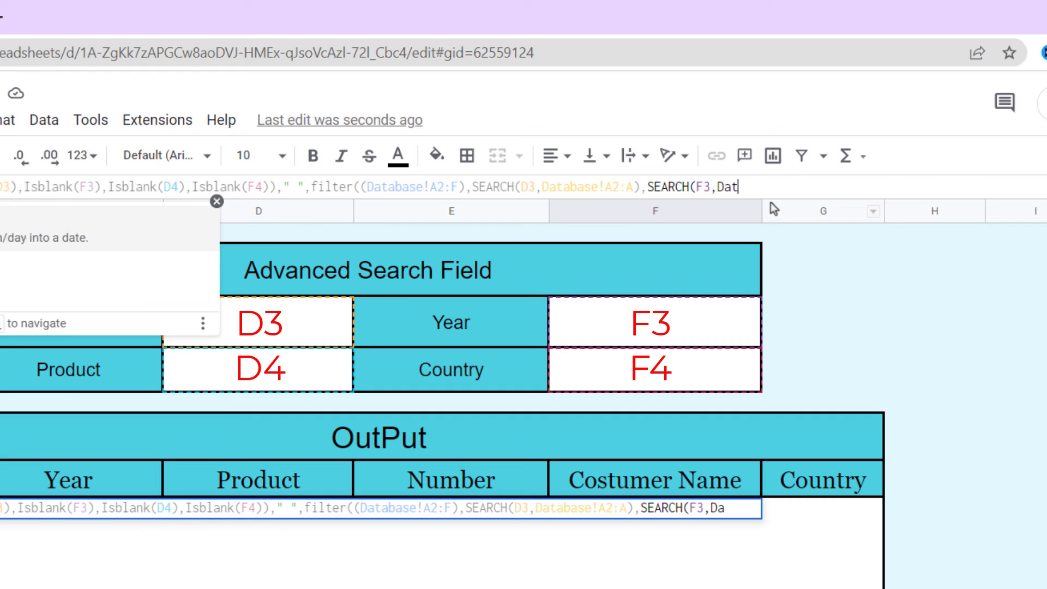
type("base")
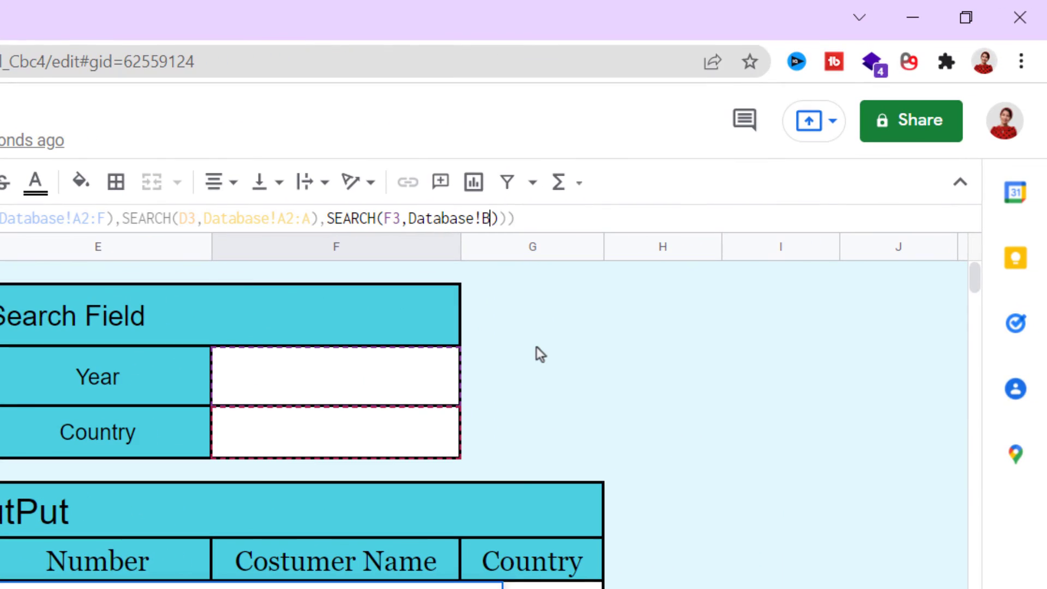
- Finish the formula with SEARCH(F3,Database!B2:B), SEARCH(D4,Database!C2:C) and SEARCH(F4,Database!F2:F)
type("B2:")
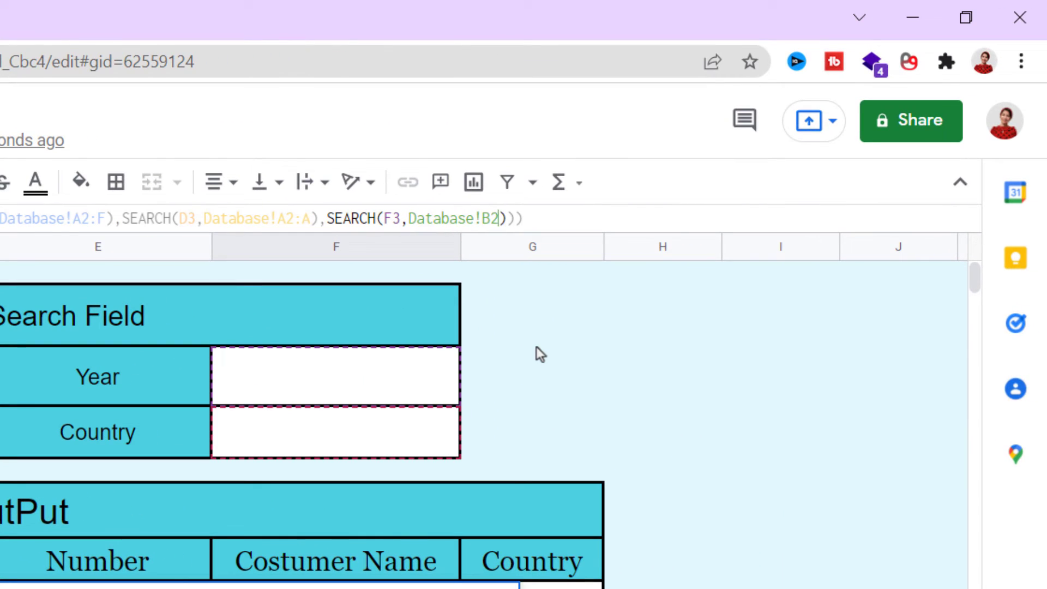
type("B),")
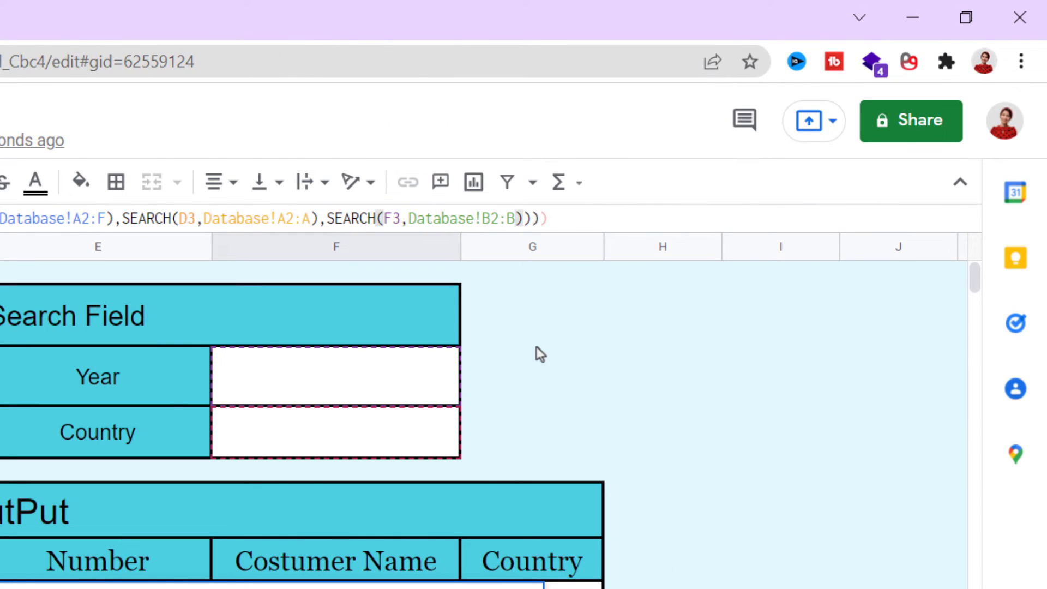
type("Search(D4")
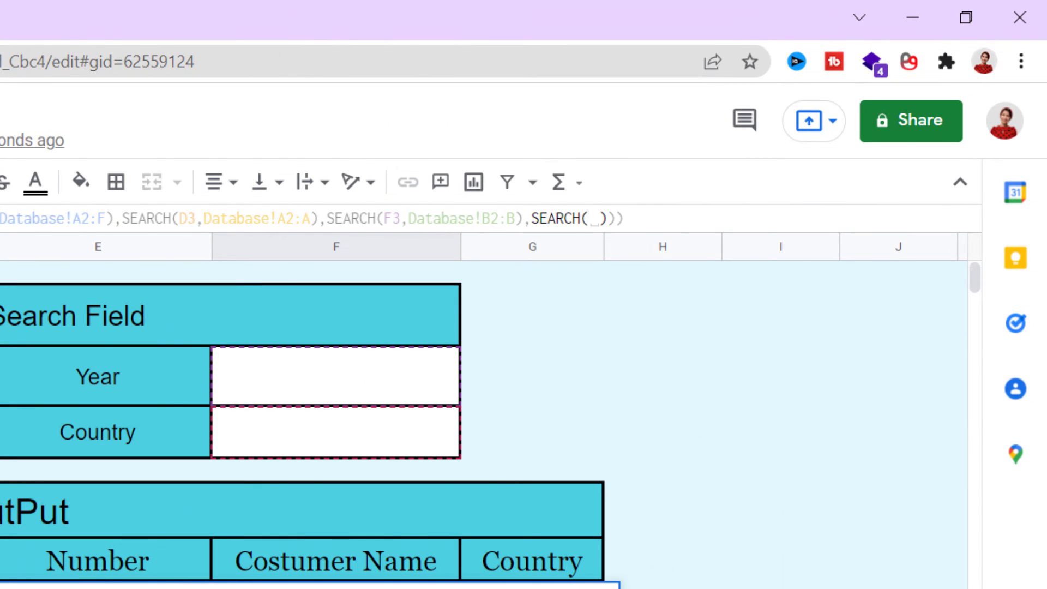
type(",Database!")
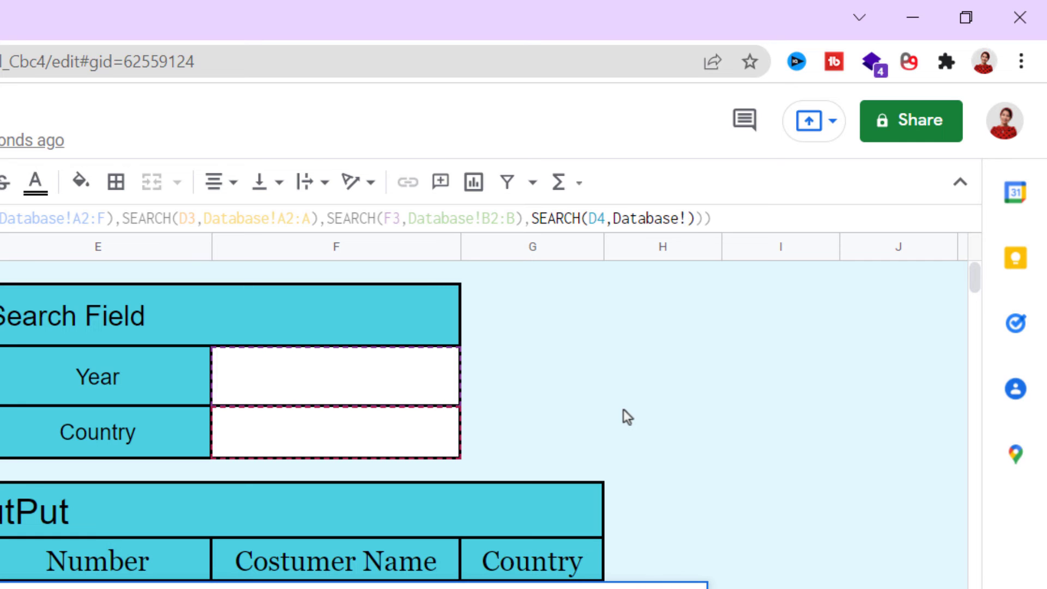
type("C2:C")
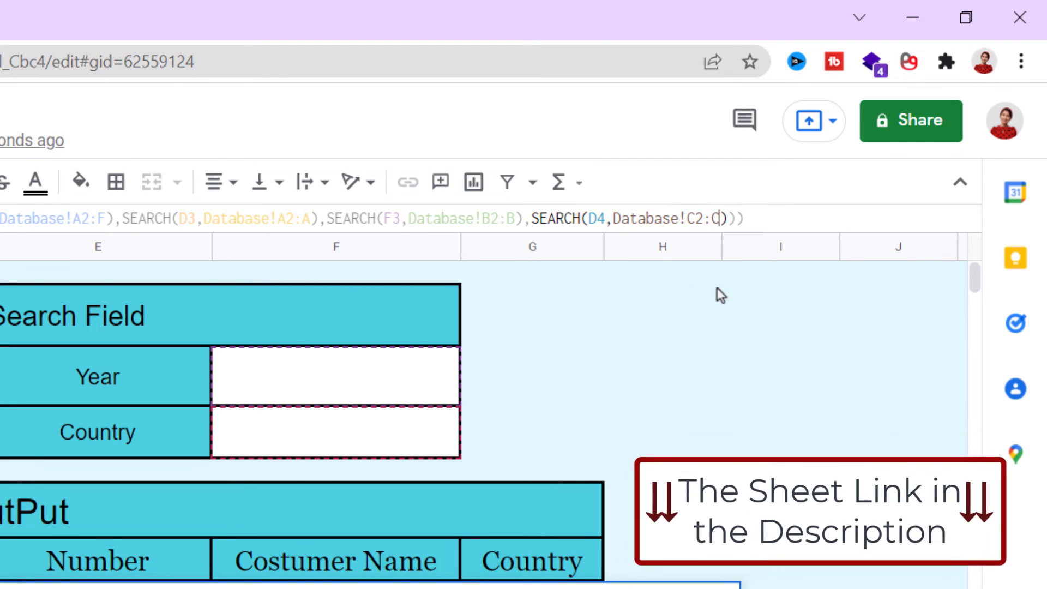
type("),search")
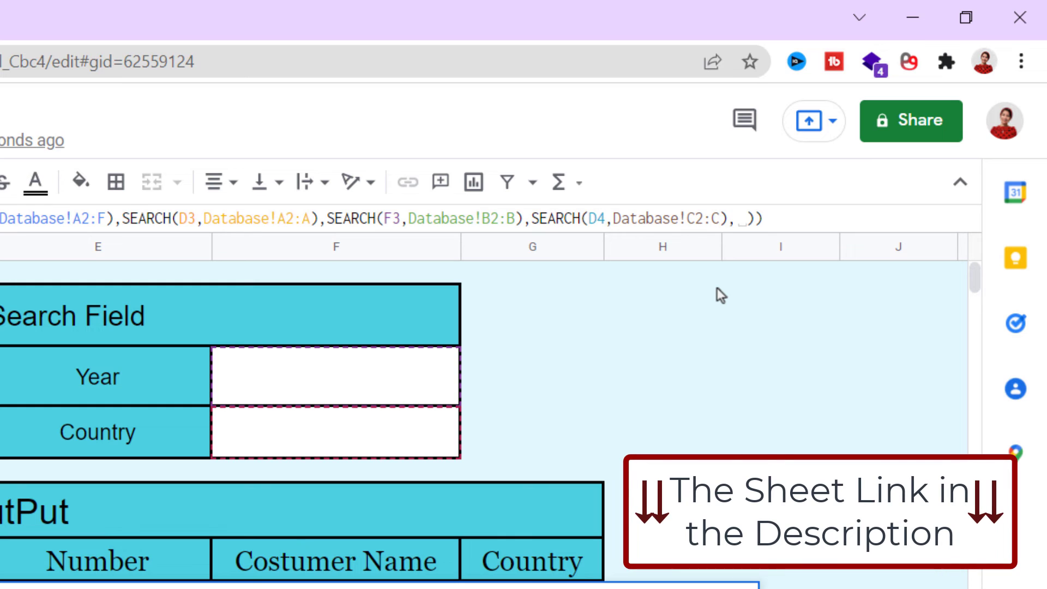
type("(")
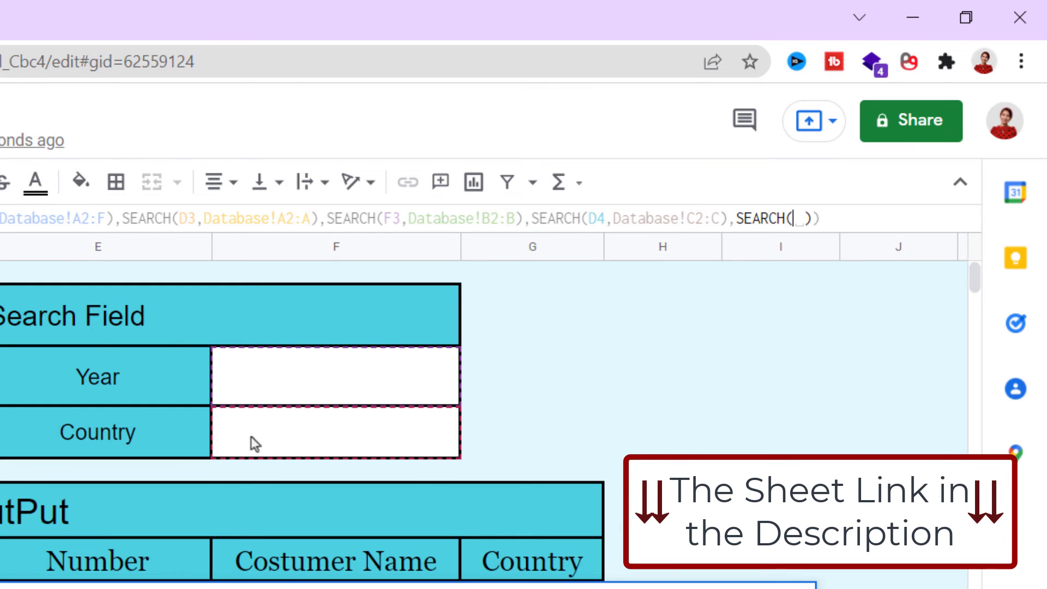
left_click(252, 438)
type(",Database!")
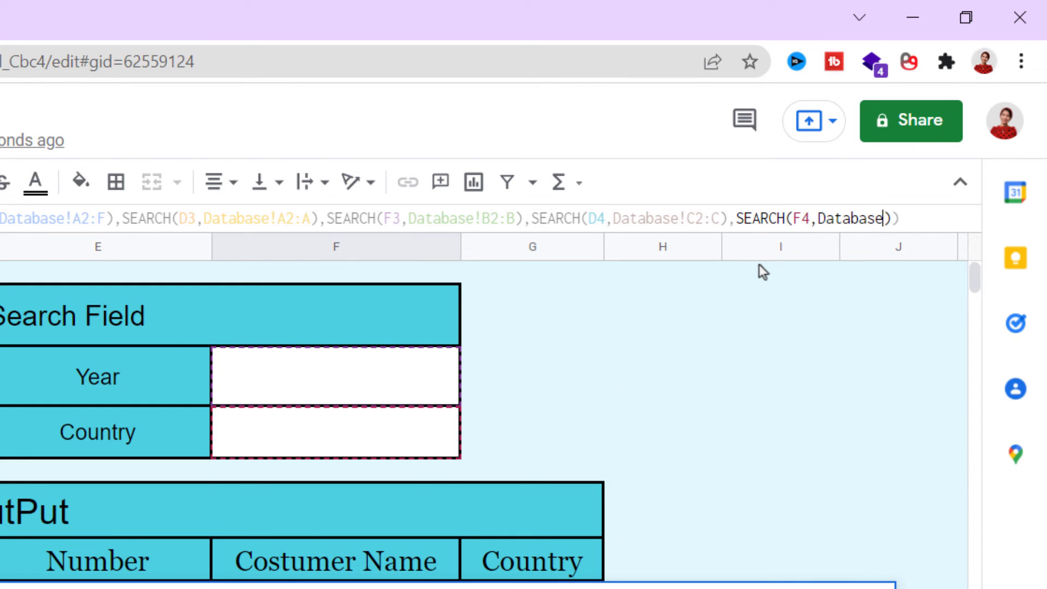
type(")")
type("F2:F")
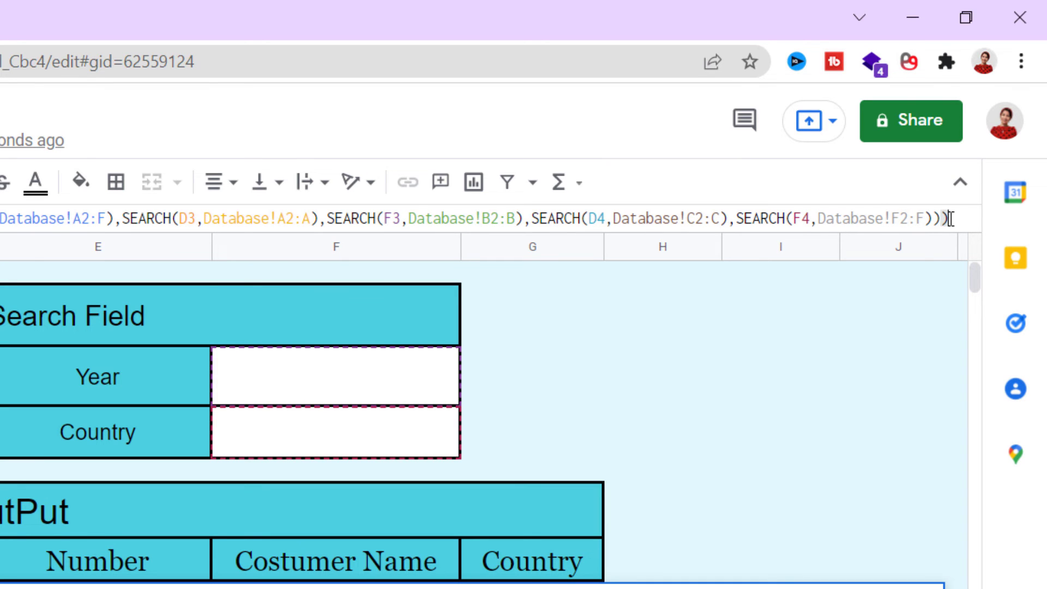
type(")")
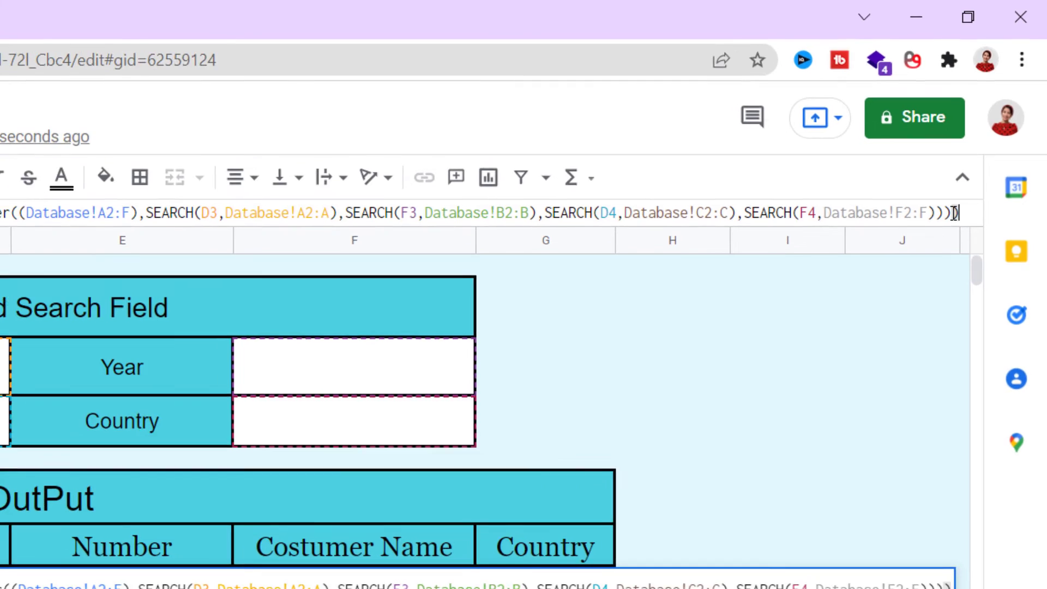
- Commit the B8 formula and test it with the search years 2020 and 1996
key("Return")
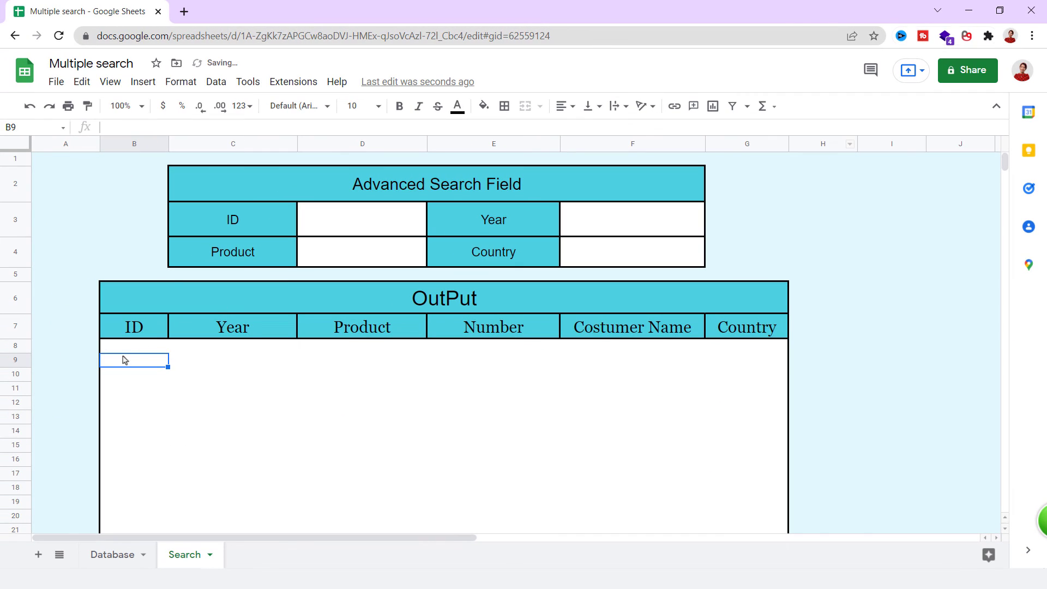
left_click(585, 232)
type("2020")
key("Return")
left_click(650, 224)
type("1996")
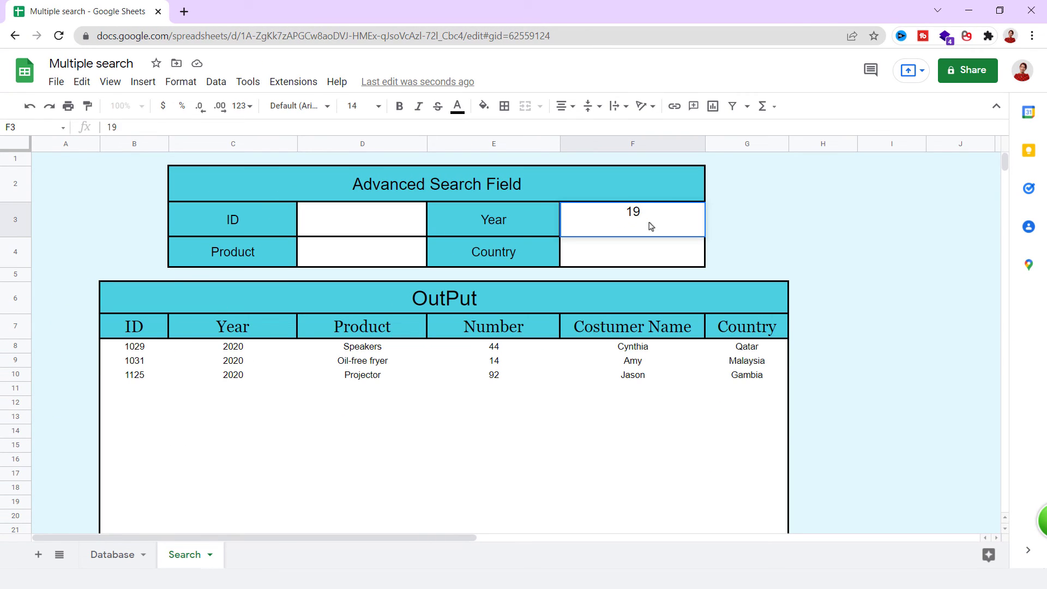
key("Return")
- Search for the product 'mixer', then clear the year and product search cells
left_click(377, 257)
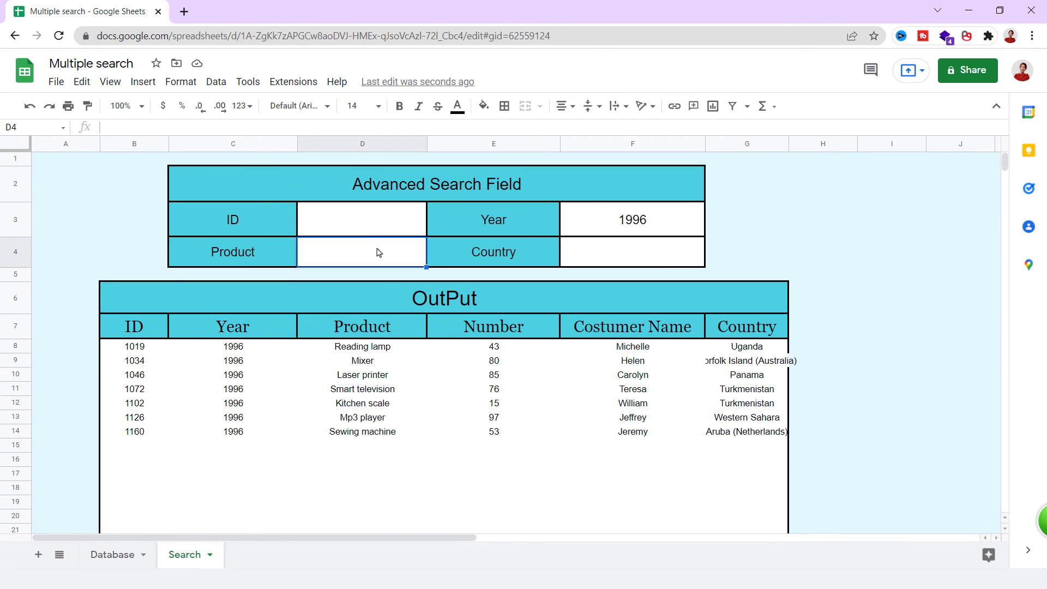
type("mixer")
key("Return")
left_click(631, 227)
key("Delete")
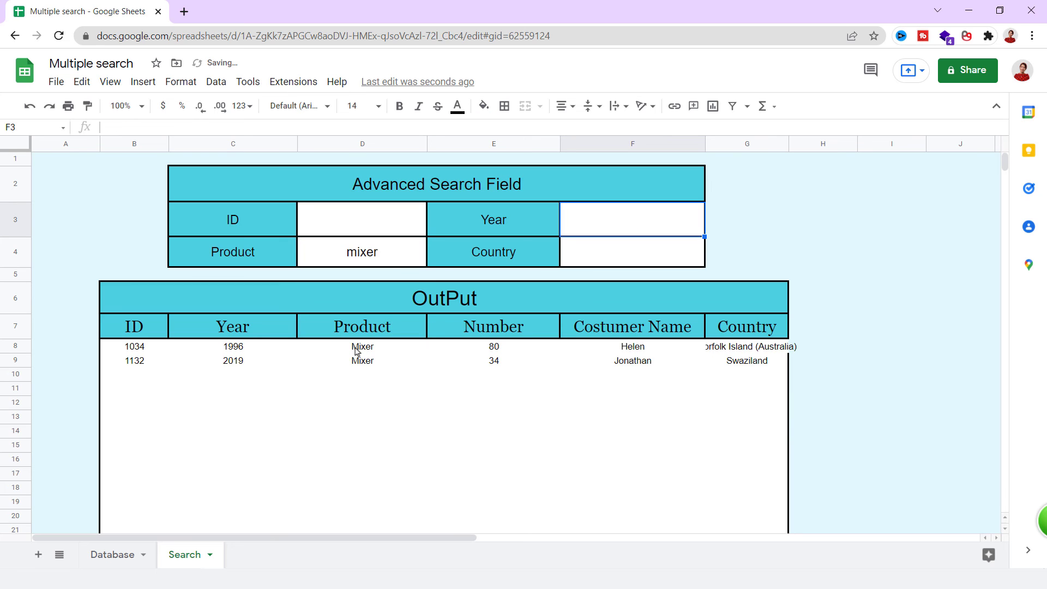
left_click(385, 257)
key("Delete")
- Test ID 1010 and product 'ipod', then clear the ID so six iPod rows remain listed
left_click(362, 212)
type("1010")
key("Return")
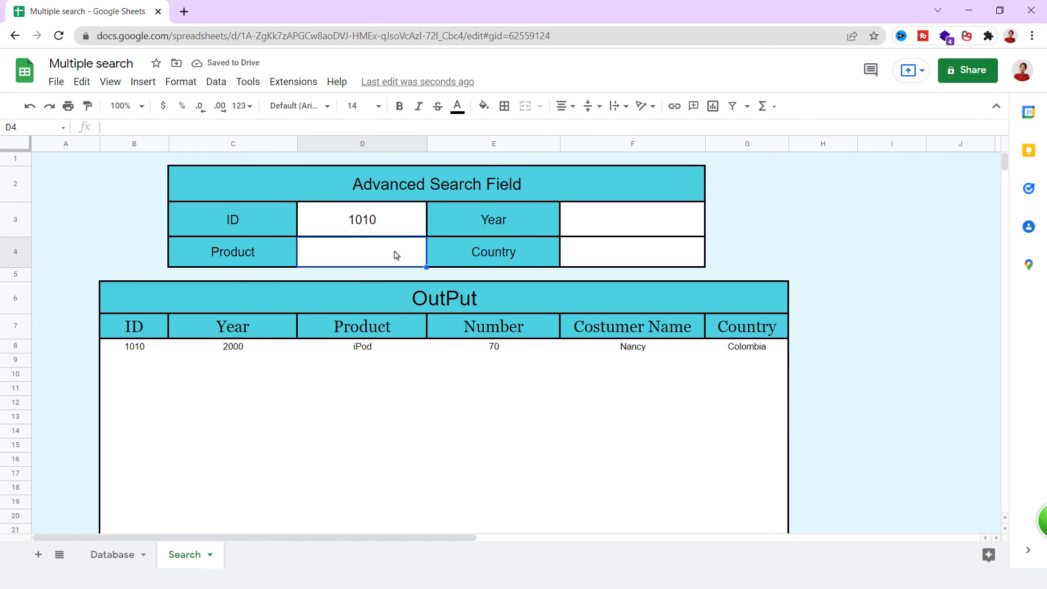
type("ipod")
key("Return")
left_click(335, 219)
key("Delete")
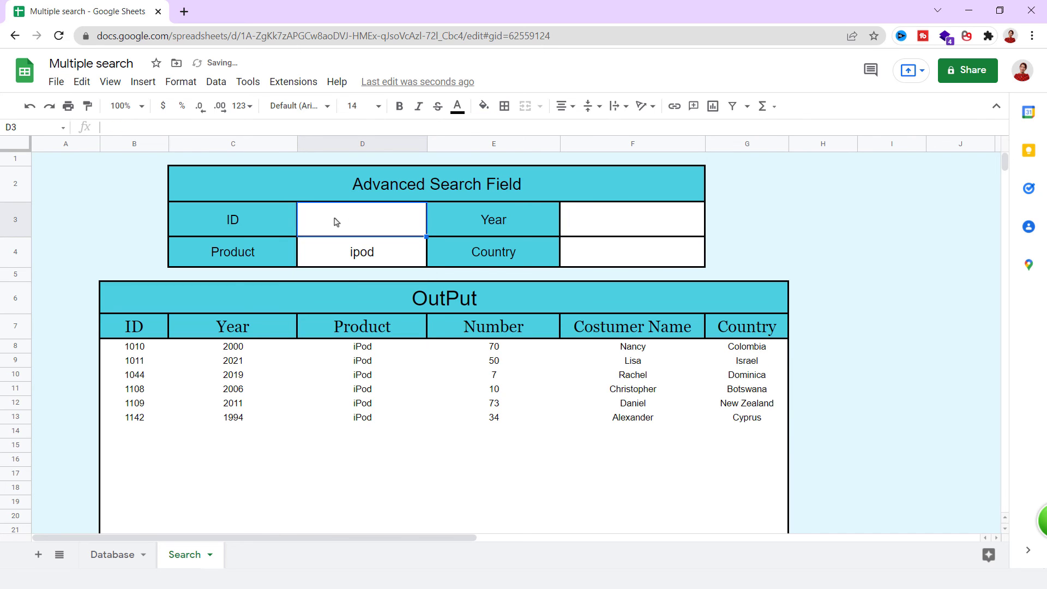
left_click(486, 455)
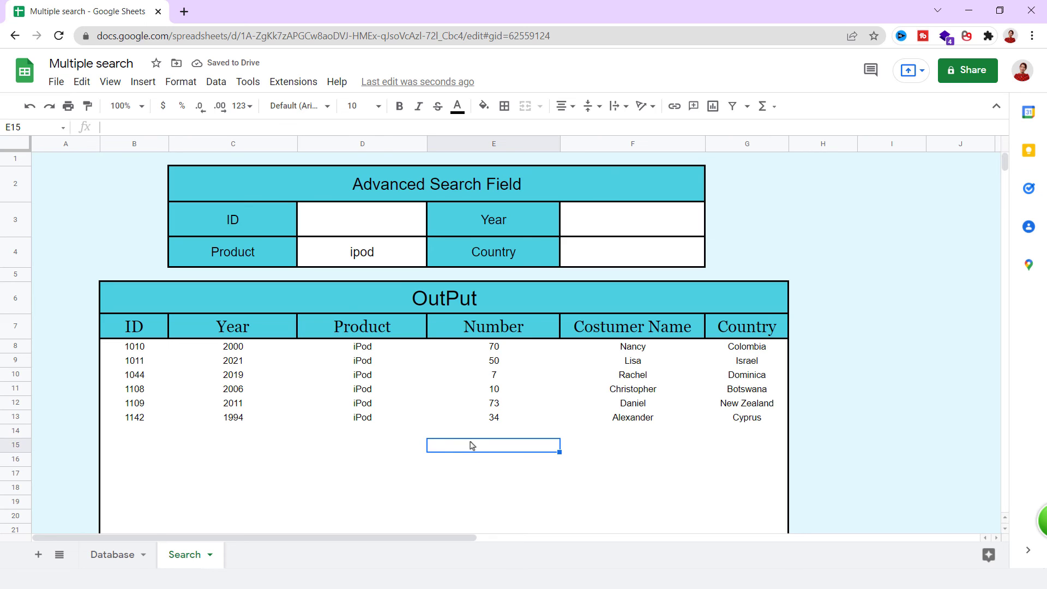
- Protect the OutPut header range Search!B6:G7 with editing restricted to Only you
right_click(187, 556)
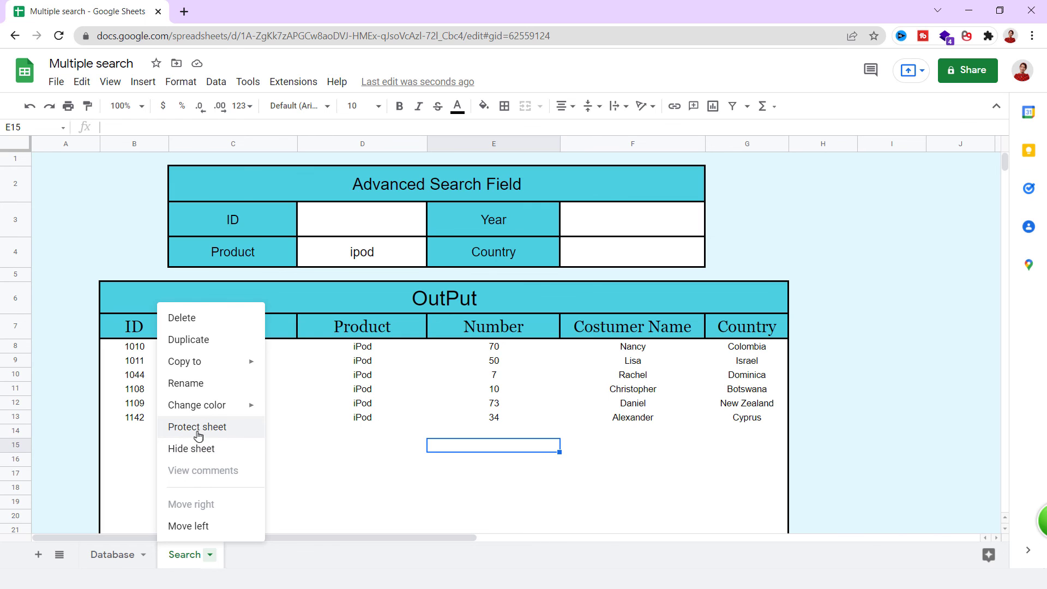
left_click(217, 433)
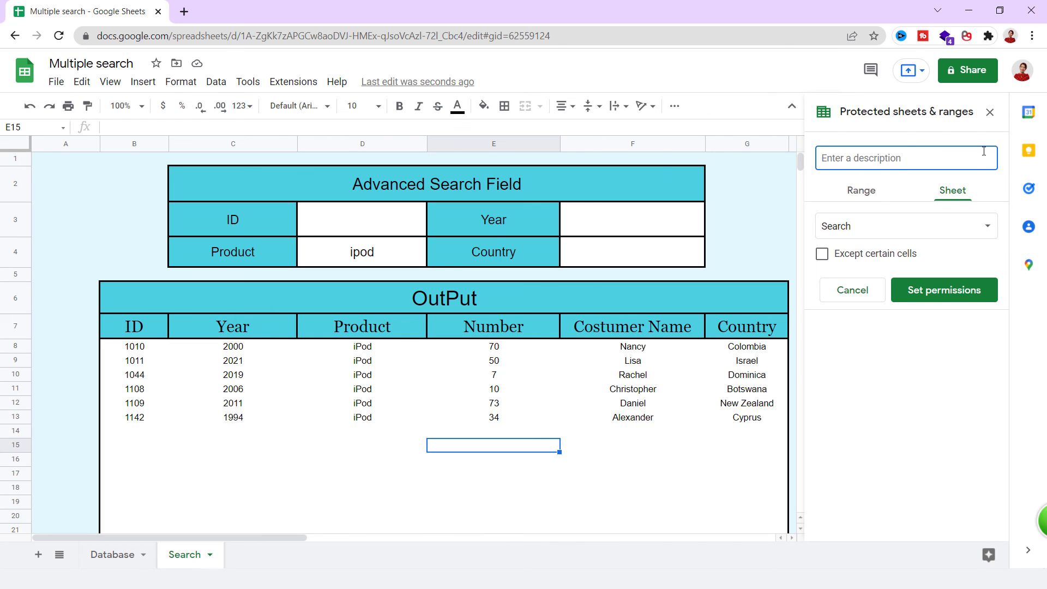
left_click(861, 194)
left_click(973, 227)
left_click(214, 182)
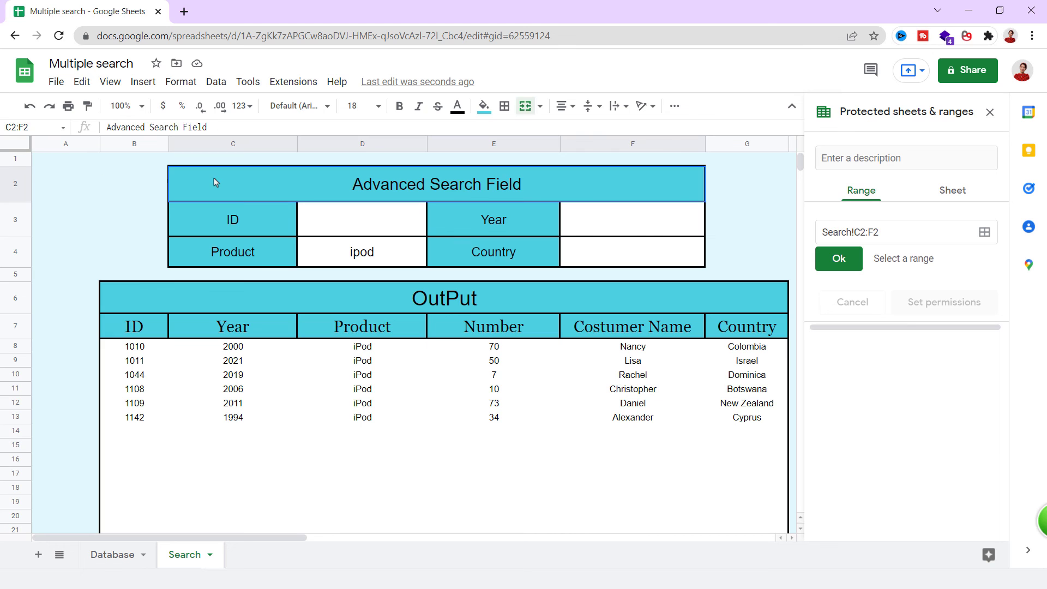
left_click(505, 233)
left_click_drag(269, 297, 176, 323)
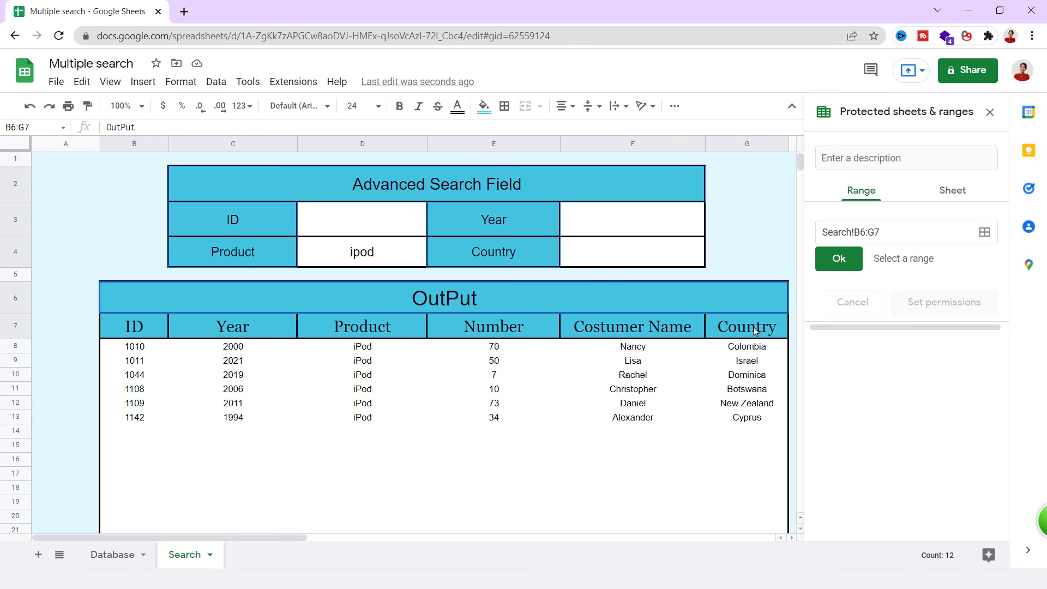
left_click(851, 262)
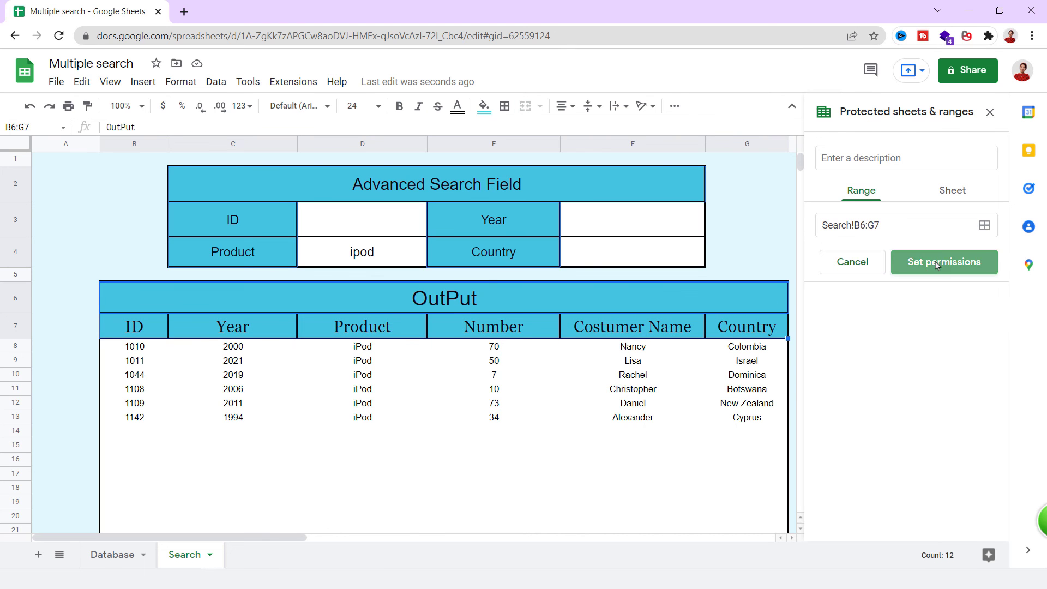
left_click(946, 265)
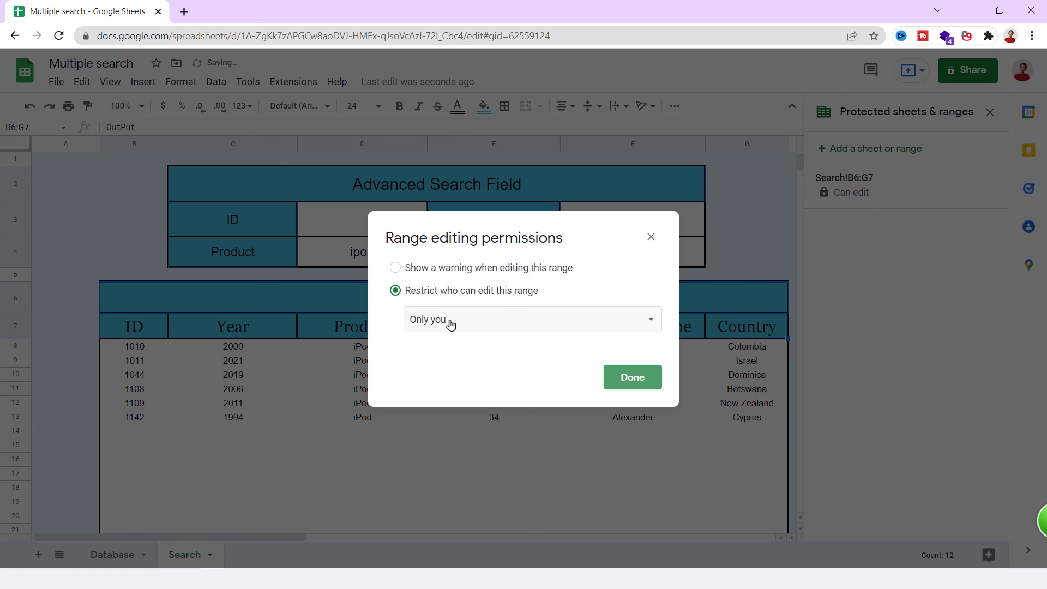
left_click(633, 376)
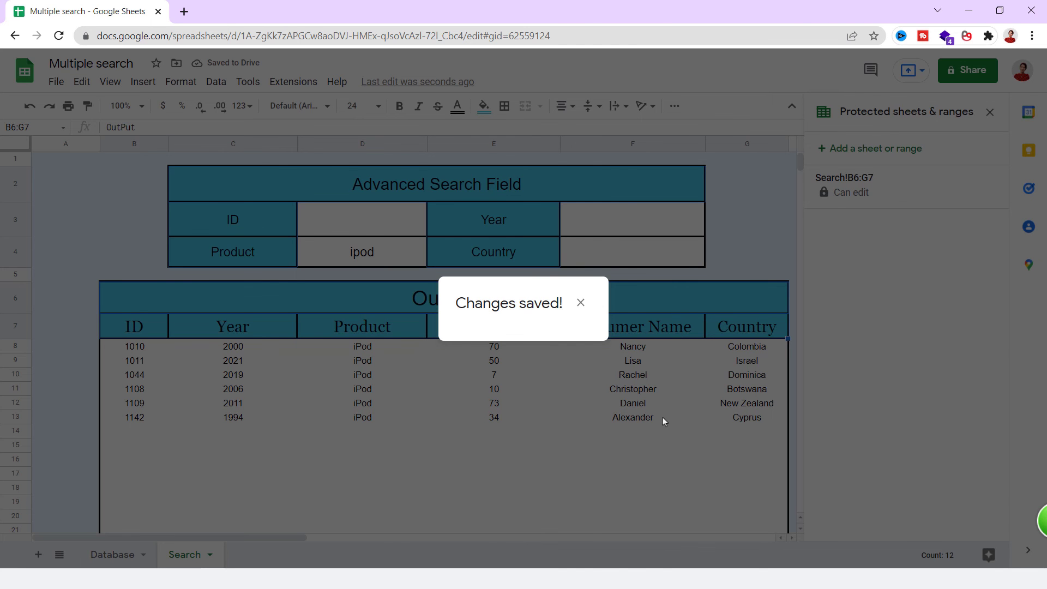